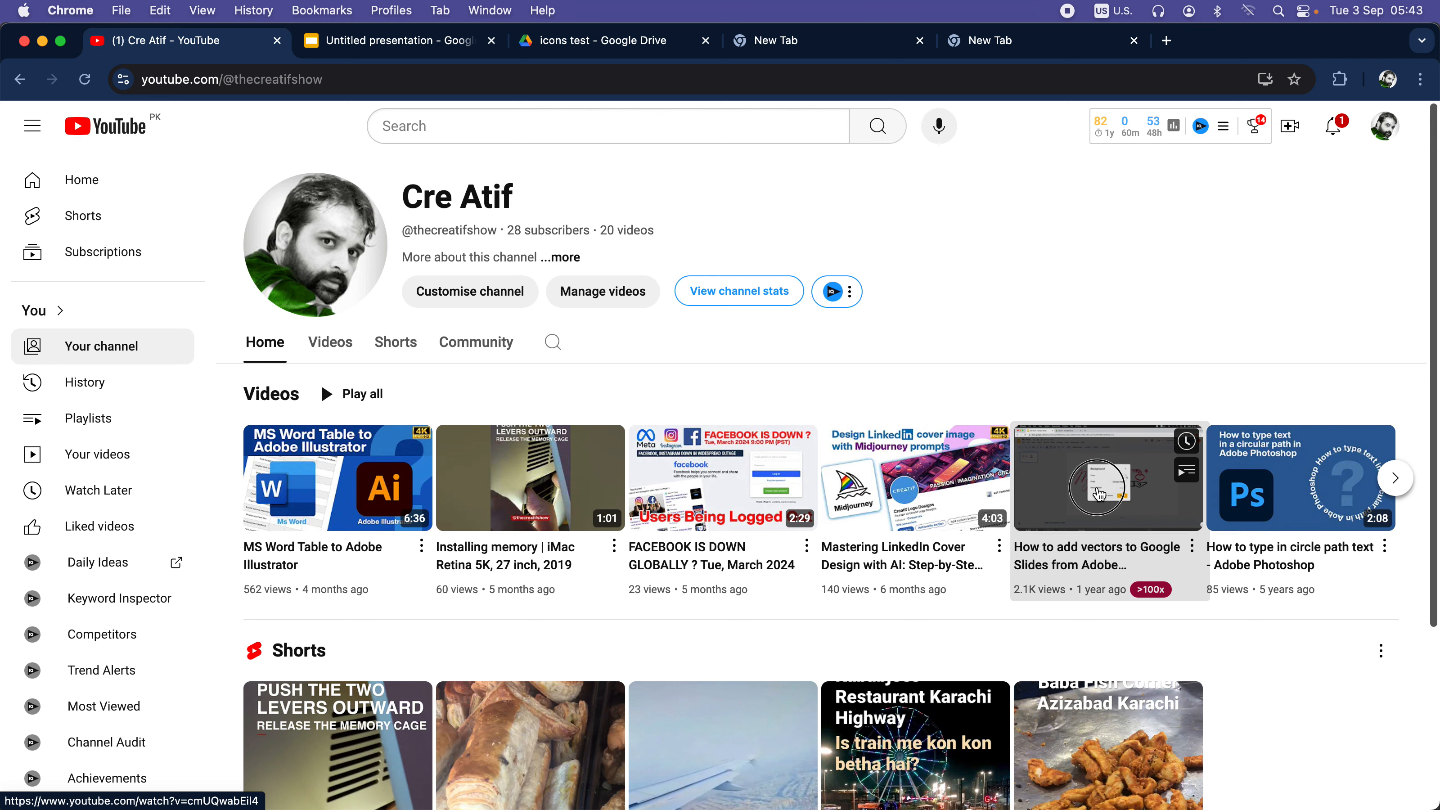
# - Open the video on adding Illustrator vectors to Google Slides, mute it, and read the comment about a Google backend change
pyautogui.click(1098, 495)
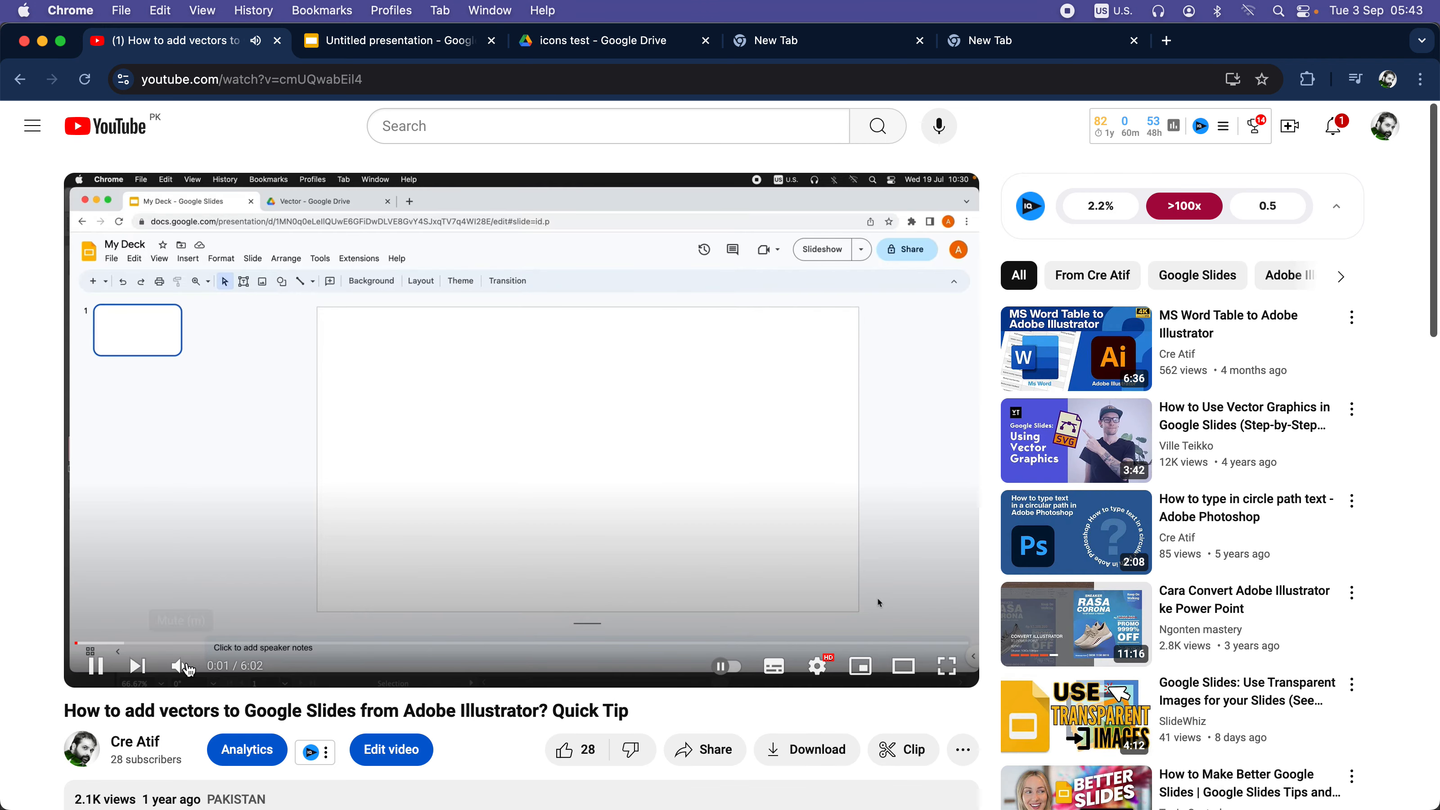
pyautogui.click(179, 669)
pyautogui.scroll(-5, 186, 478)
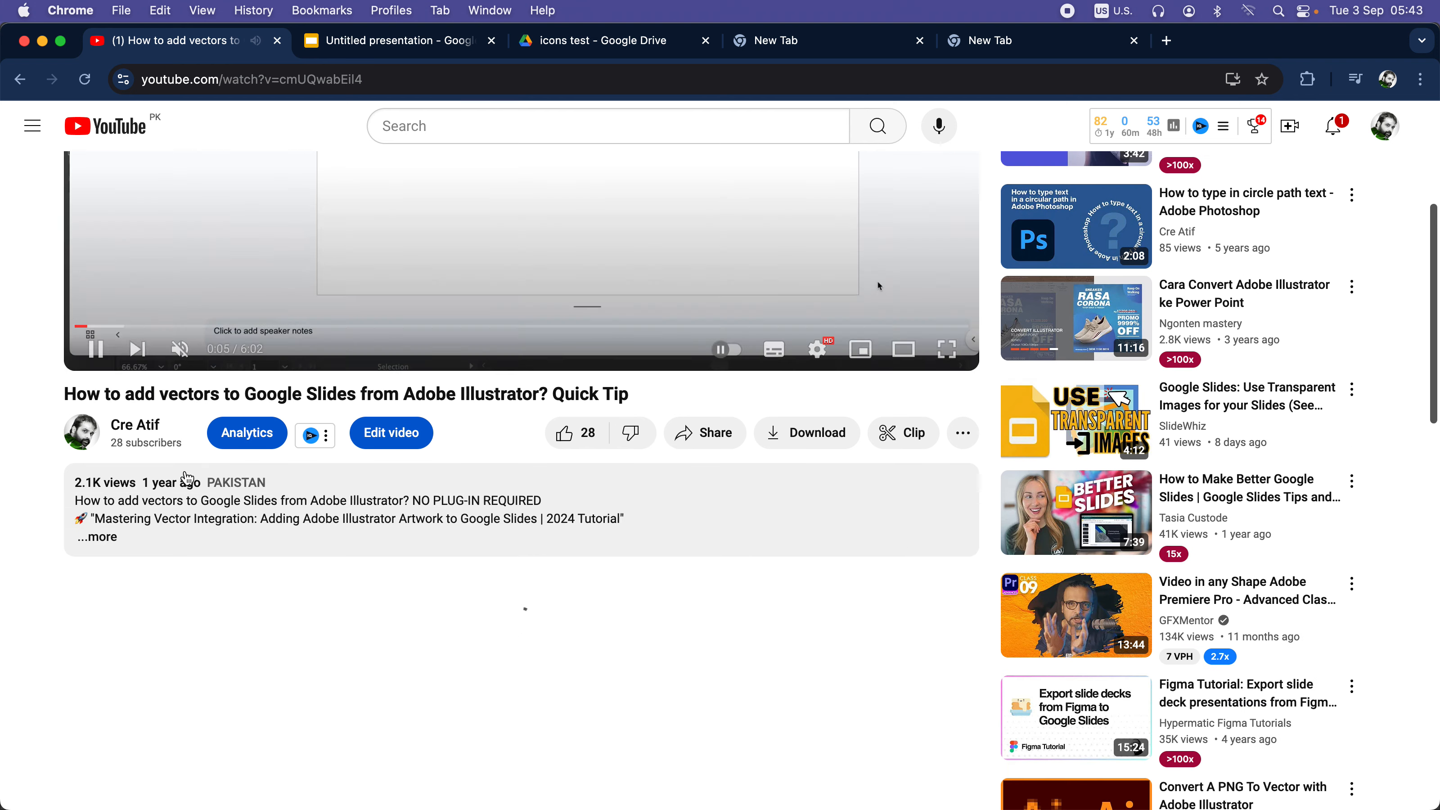
pyautogui.scroll(-5, 45, 481)
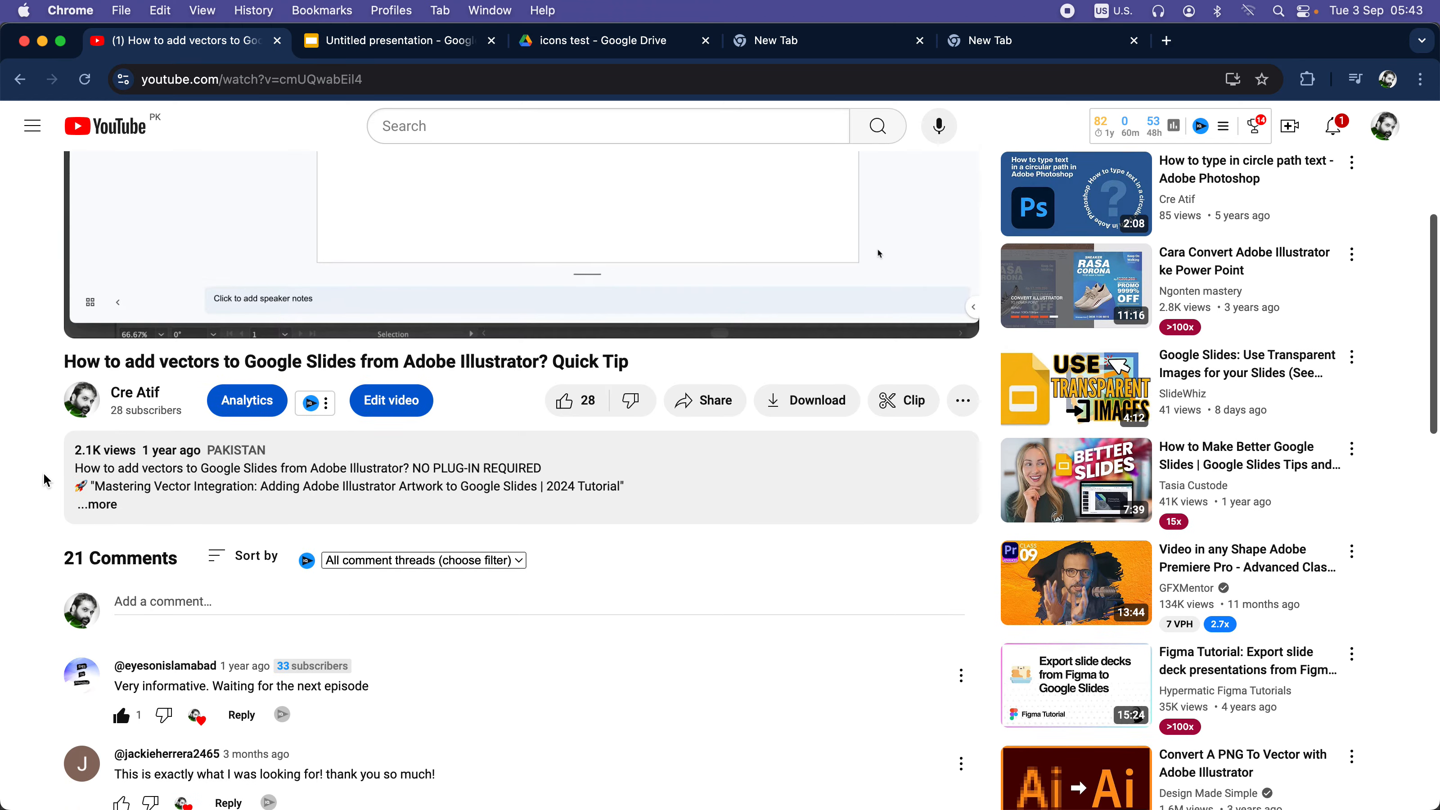
pyautogui.scroll(-1, 43, 479)
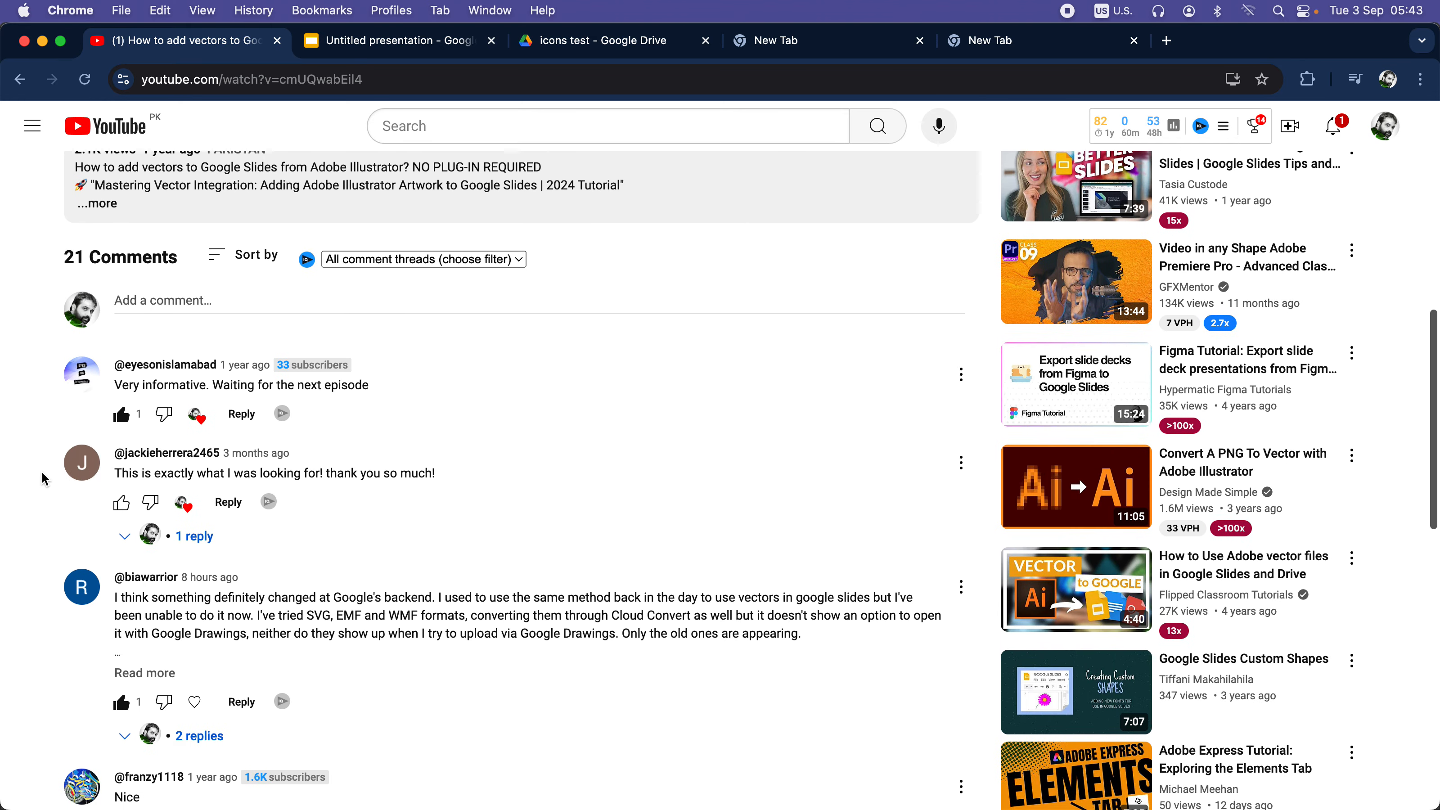
pyautogui.scroll(-3, 152, 573)
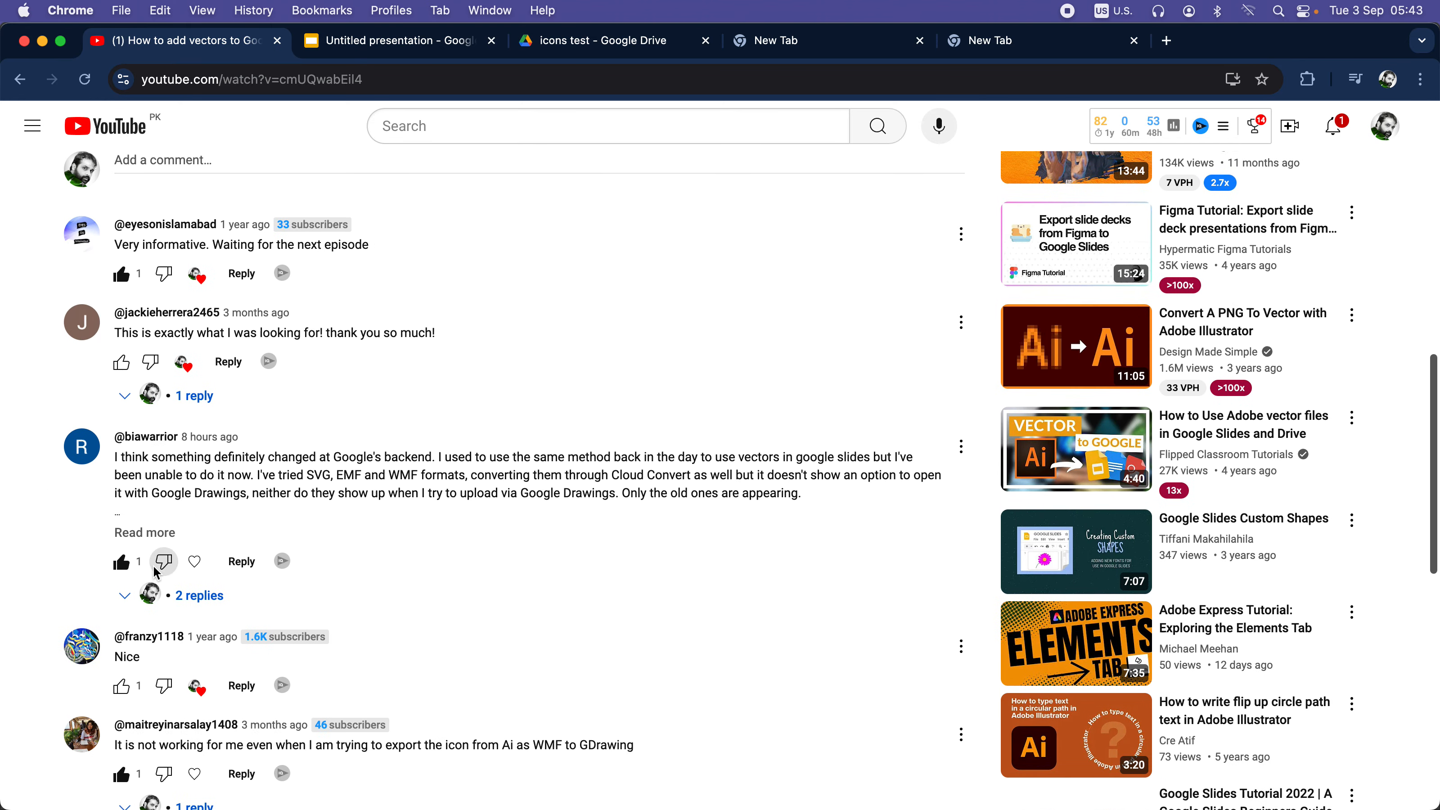
pyautogui.moveTo(115, 427); pyautogui.dragTo(813, 477)
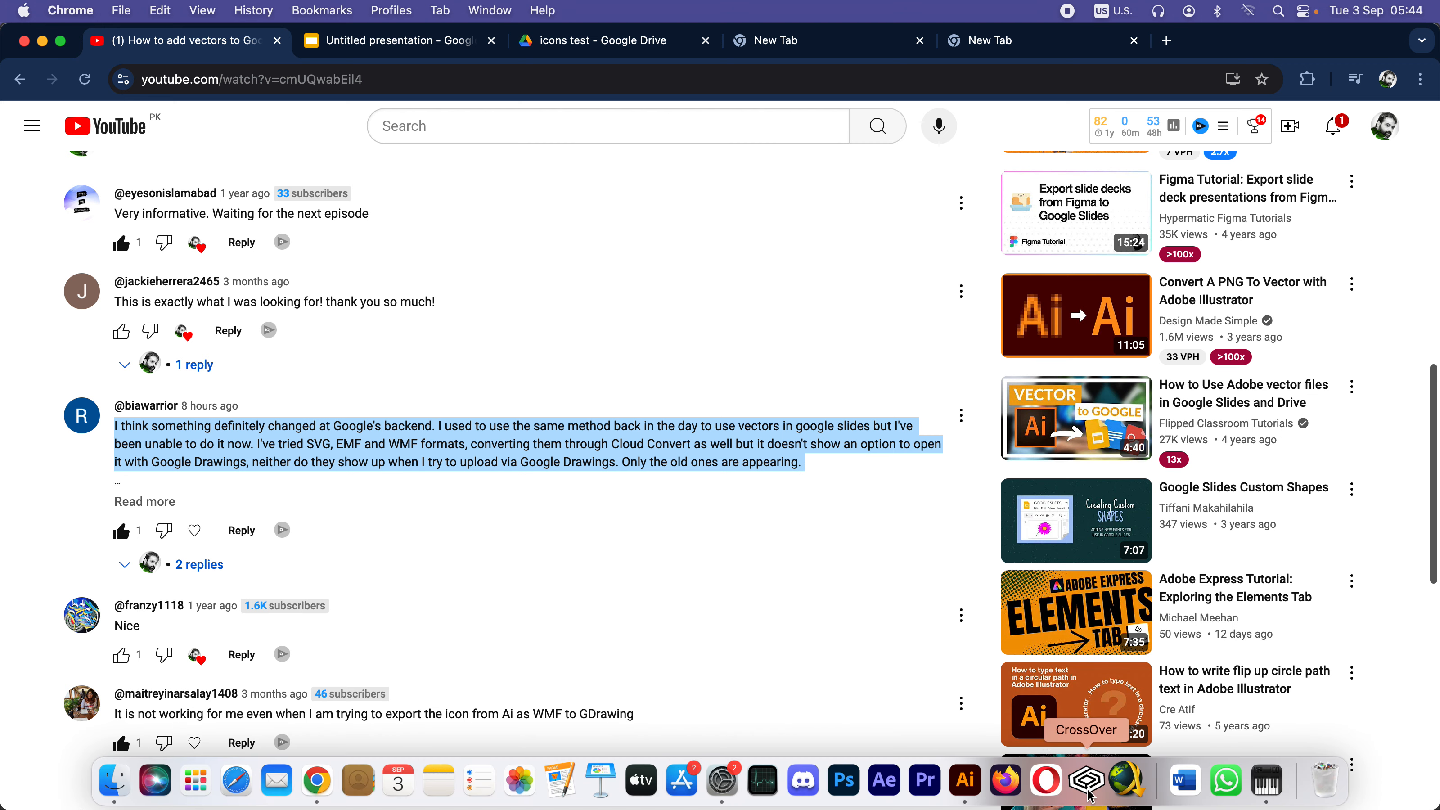
# - Switch to Adobe Illustrator and ungroup the nutrixvit logo on the artboard
pyautogui.click(977, 790)
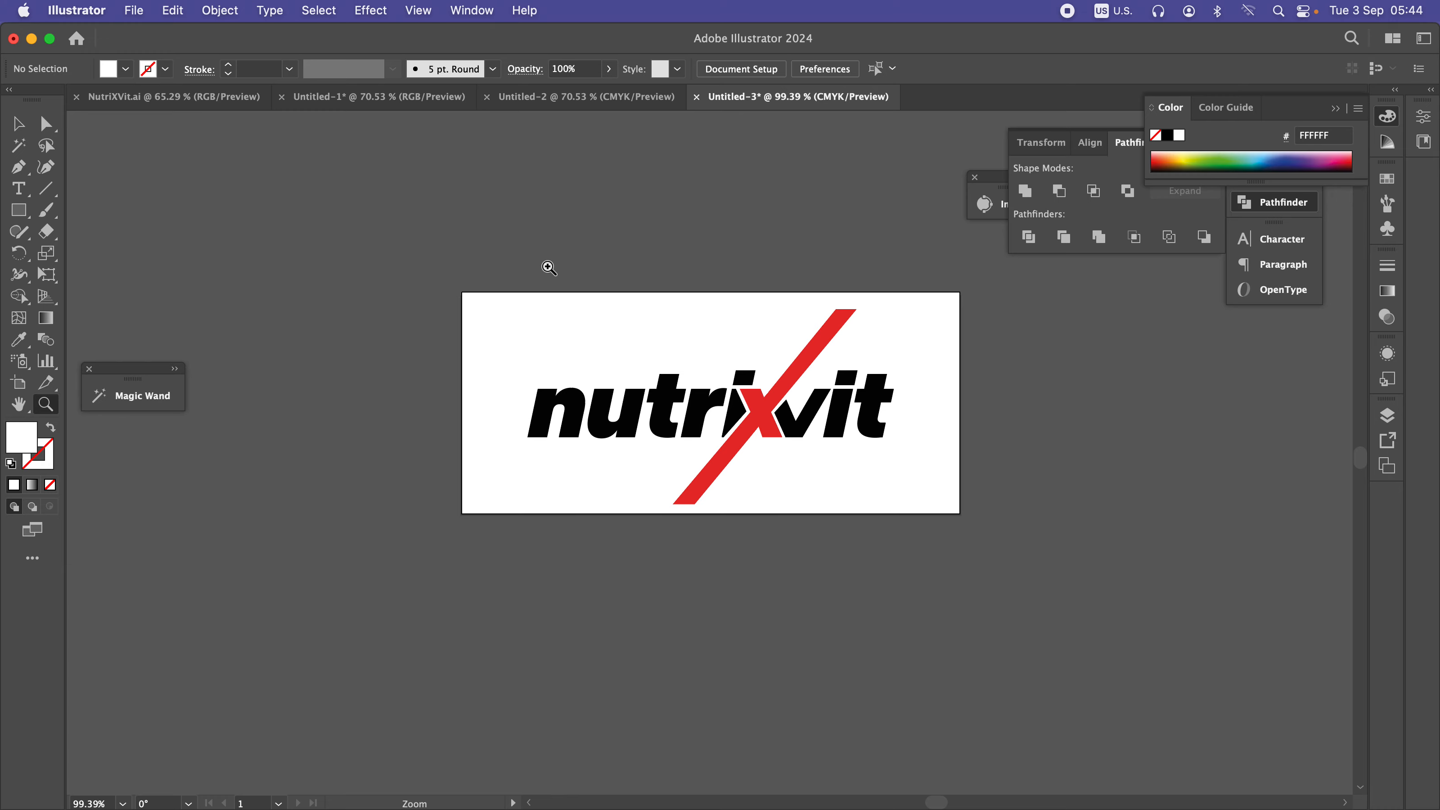
pyautogui.press('space')
pyautogui.moveTo(779, 389)
pyautogui.mouseDown()
pyautogui.moveTo(747, 410)
pyautogui.moveTo(786, 396)
pyautogui.mouseUp()
pyautogui.press('v')
pyautogui.moveTo(993, 266); pyautogui.dragTo(299, 591)
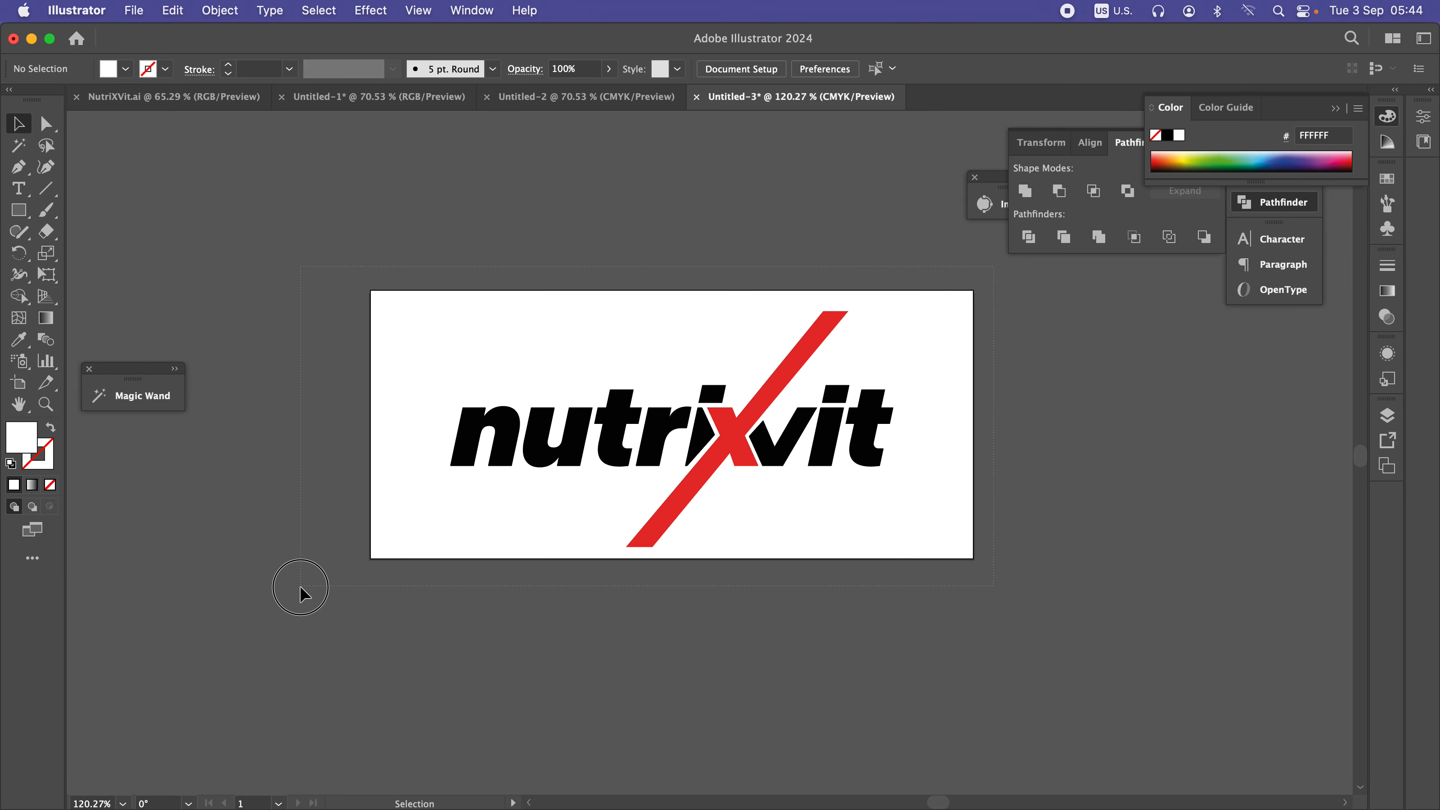
pyautogui.click(737, 261)
pyautogui.moveTo(953, 269); pyautogui.dragTo(386, 601)
pyautogui.click(559, 424)
pyautogui.click(747, 439)
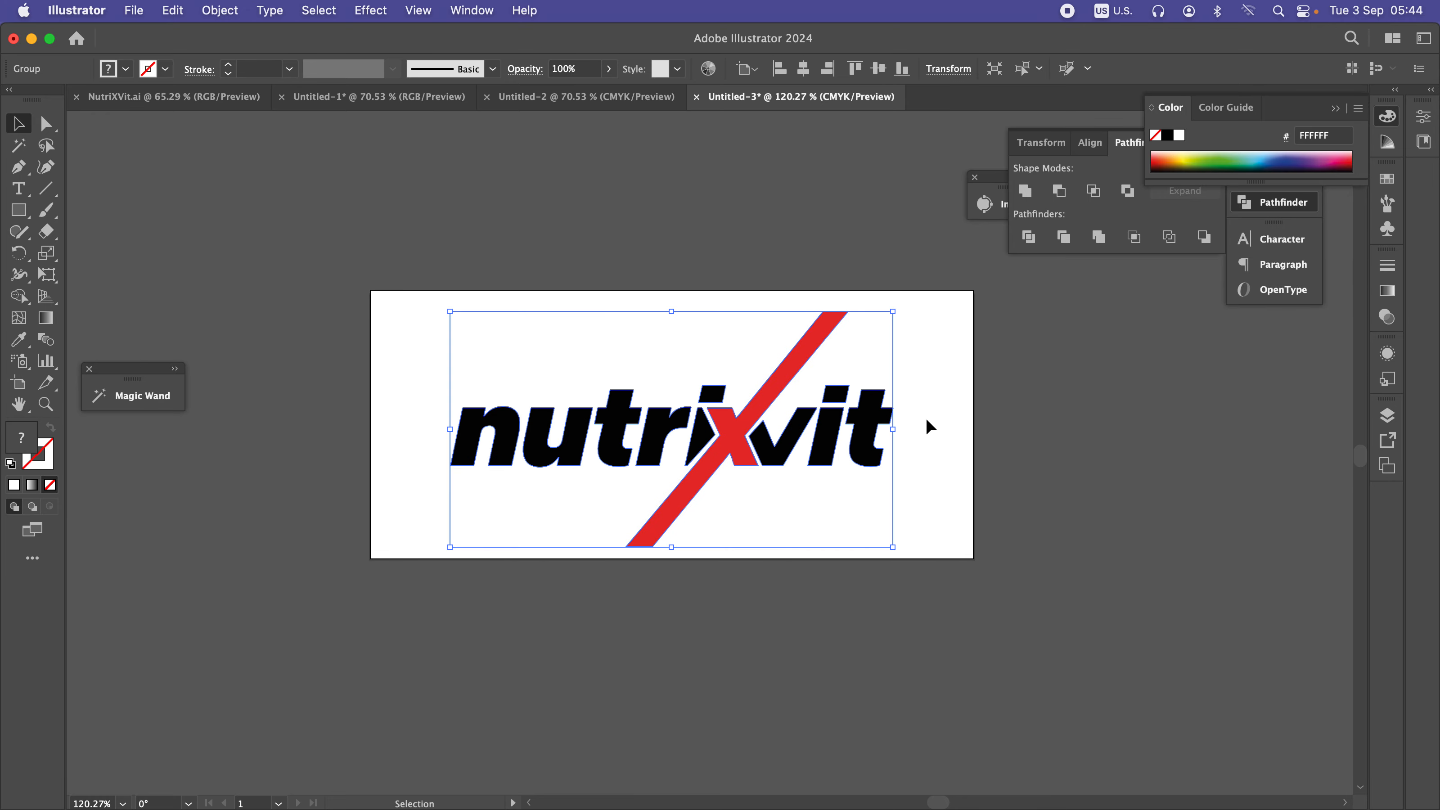
pyautogui.rightClick(689, 434)
pyautogui.click(798, 602)
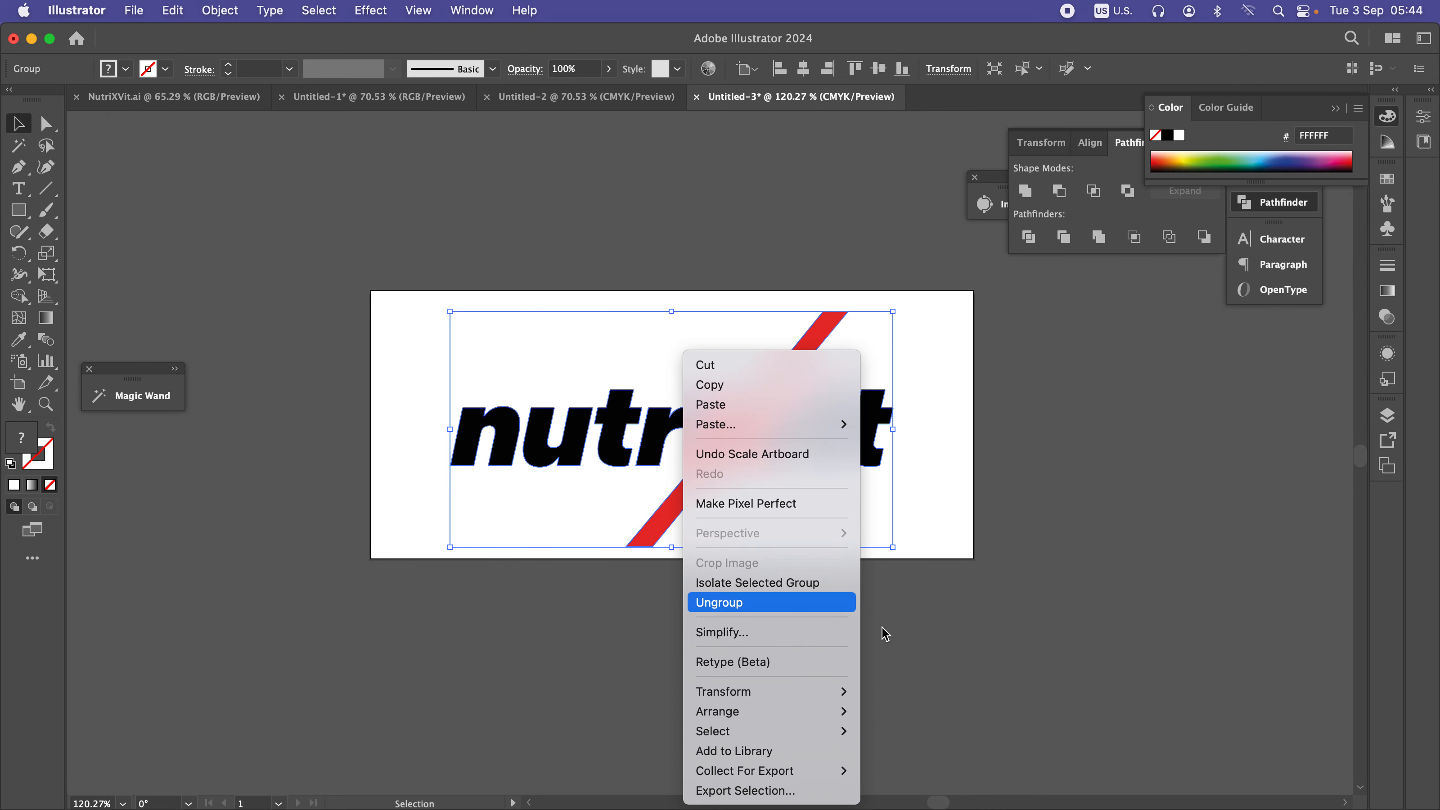
# - Examine the logo's individual letters and red diagonal stroke to check that they are separate vector shapes
pyautogui.click(884, 433)
pyautogui.click(842, 421)
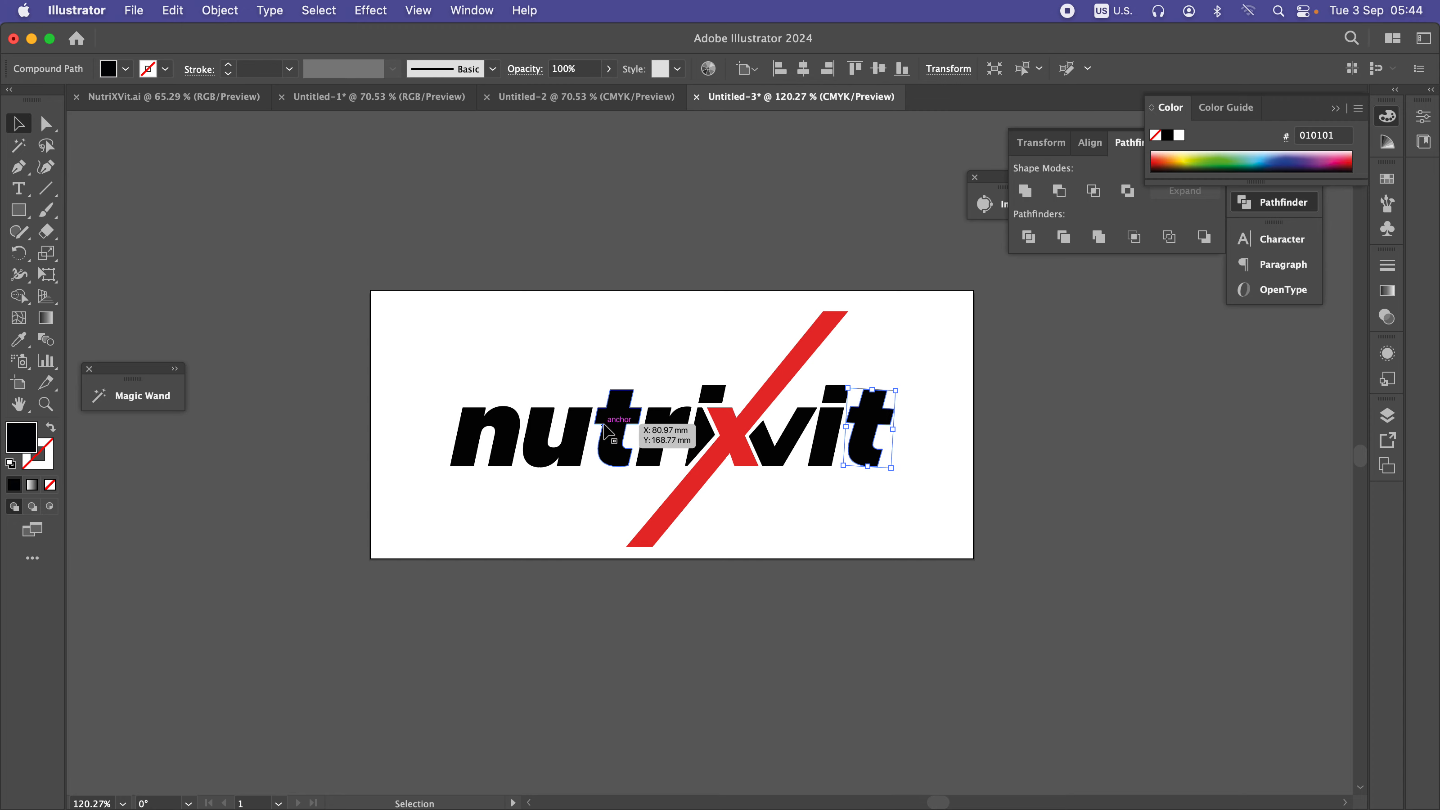
pyautogui.click(980, 423)
pyautogui.moveTo(412, 625); pyautogui.dragTo(407, 627)
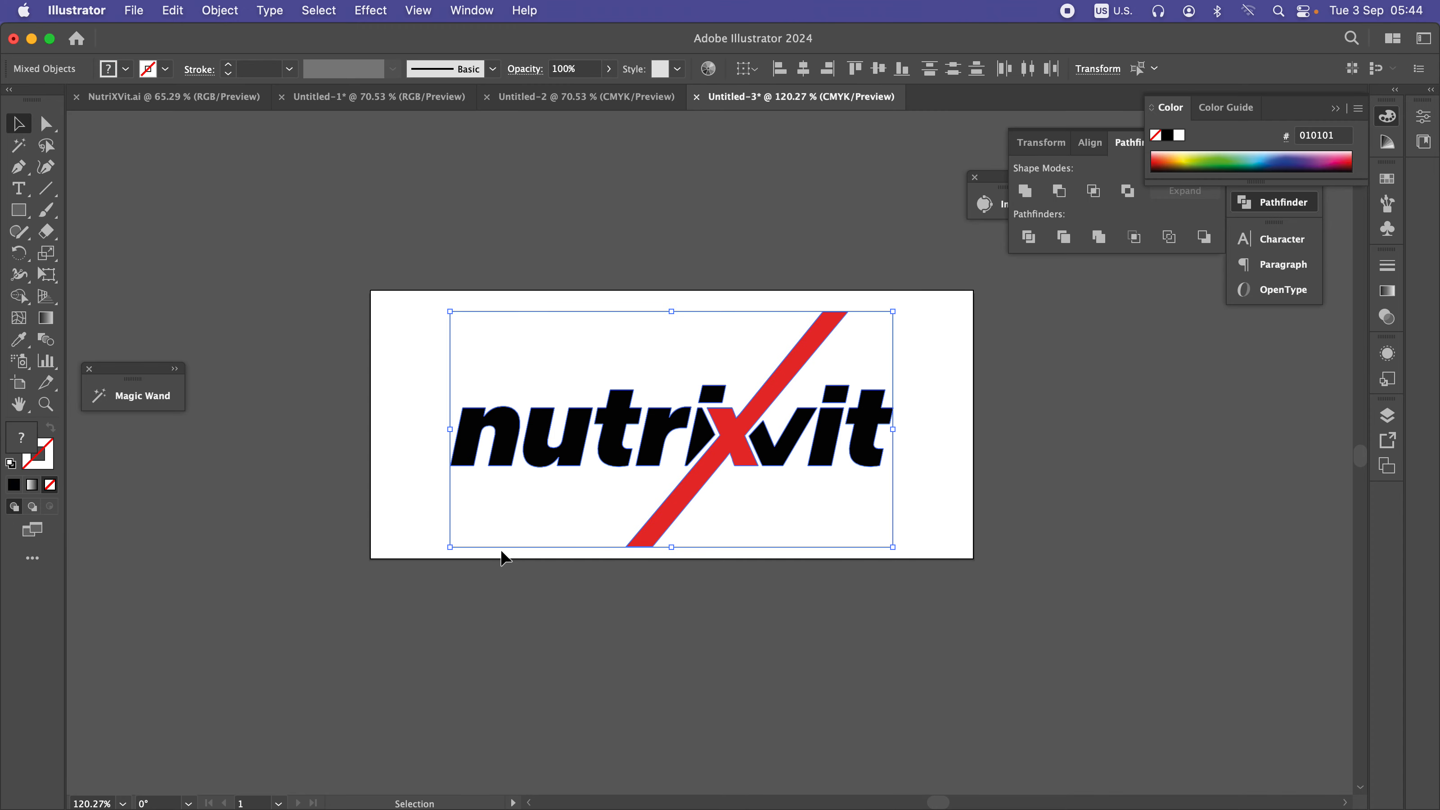
pyautogui.click(559, 645)
pyautogui.click(582, 449)
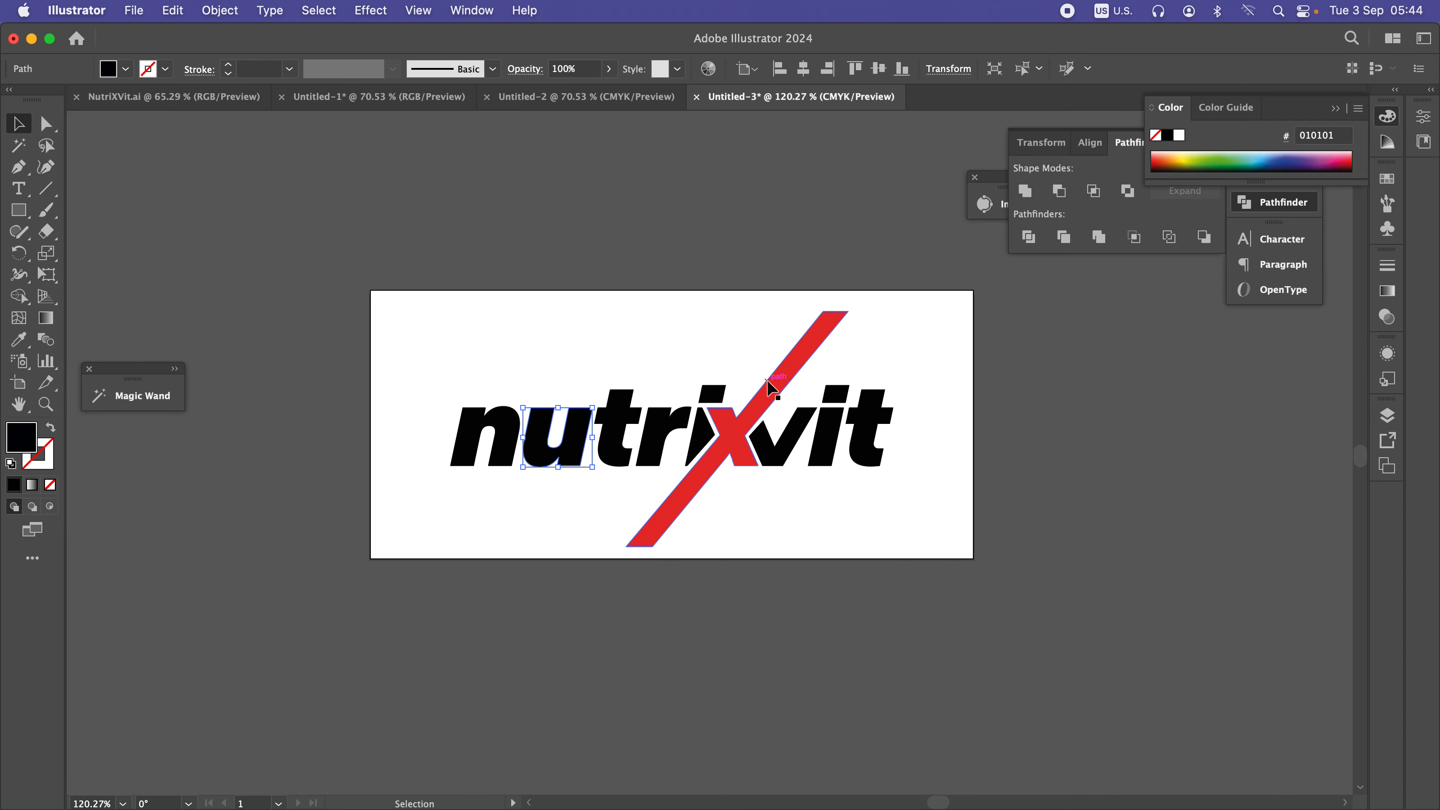
pyautogui.click(774, 388)
pyautogui.click(712, 394)
pyautogui.click(533, 445)
pyautogui.click(474, 437)
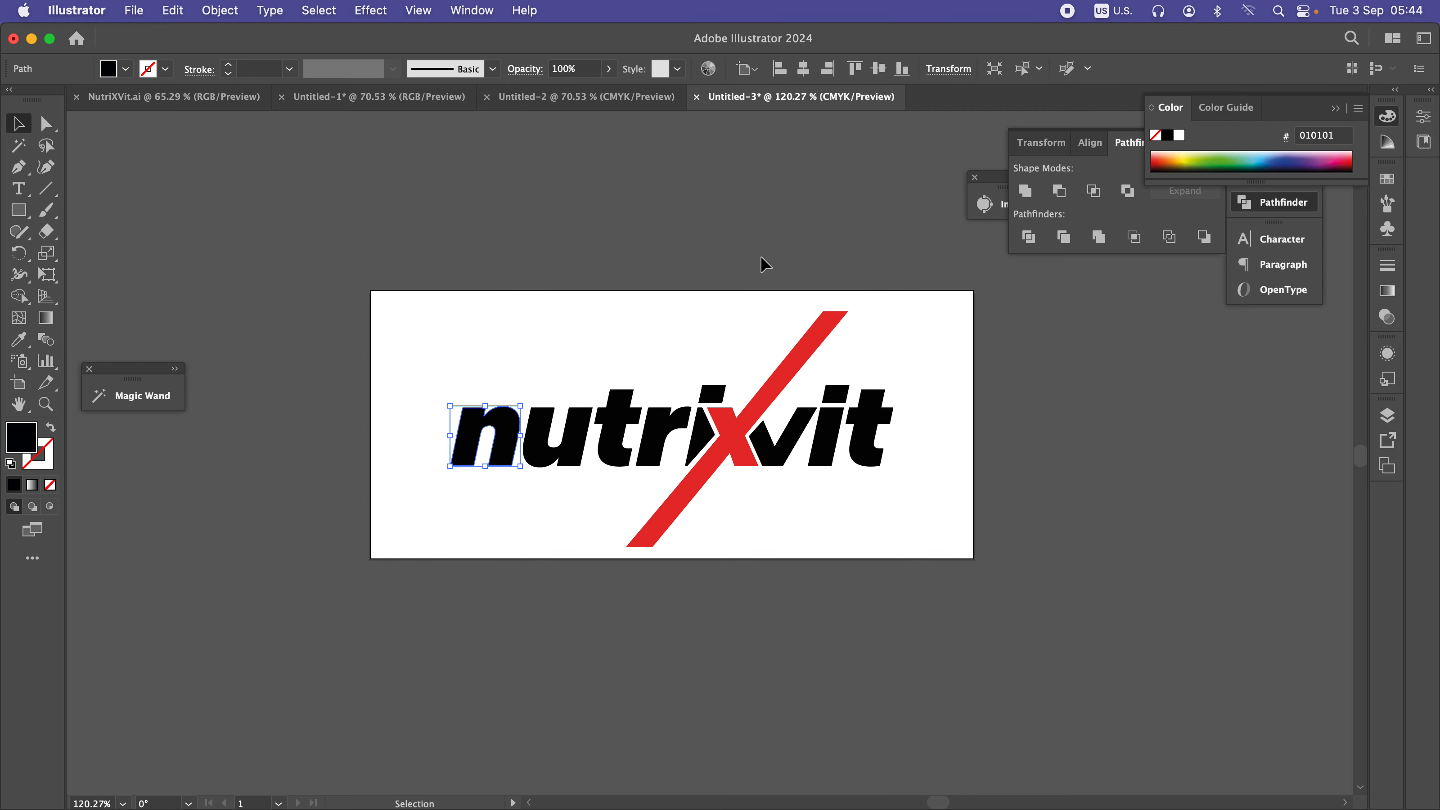
# - Select all parts of the nutrixvit logo and group them
pyautogui.moveTo(974, 287); pyautogui.dragTo(380, 615)
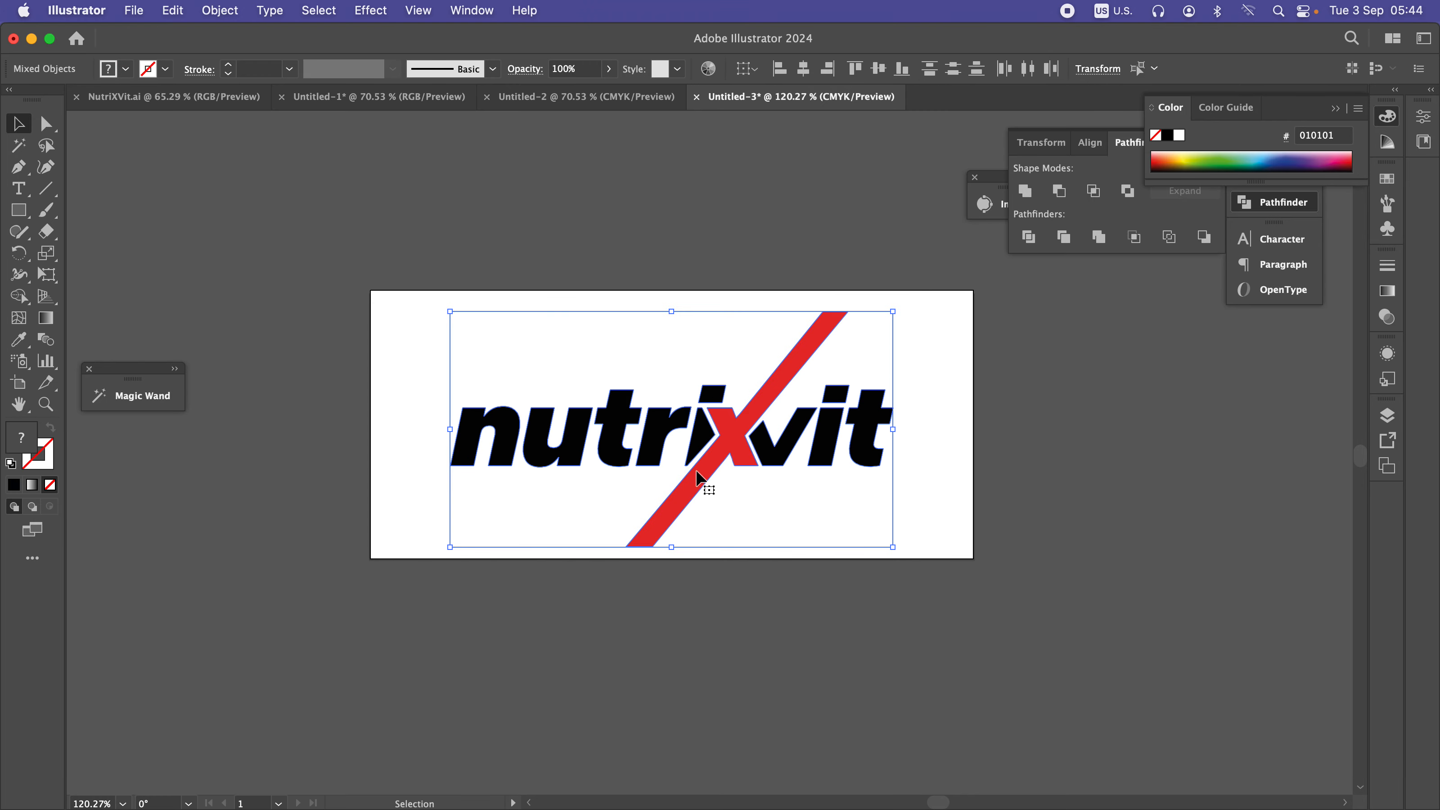
pyautogui.moveTo(1062, 338); pyautogui.dragTo(439, 655)
pyautogui.press('super+g')
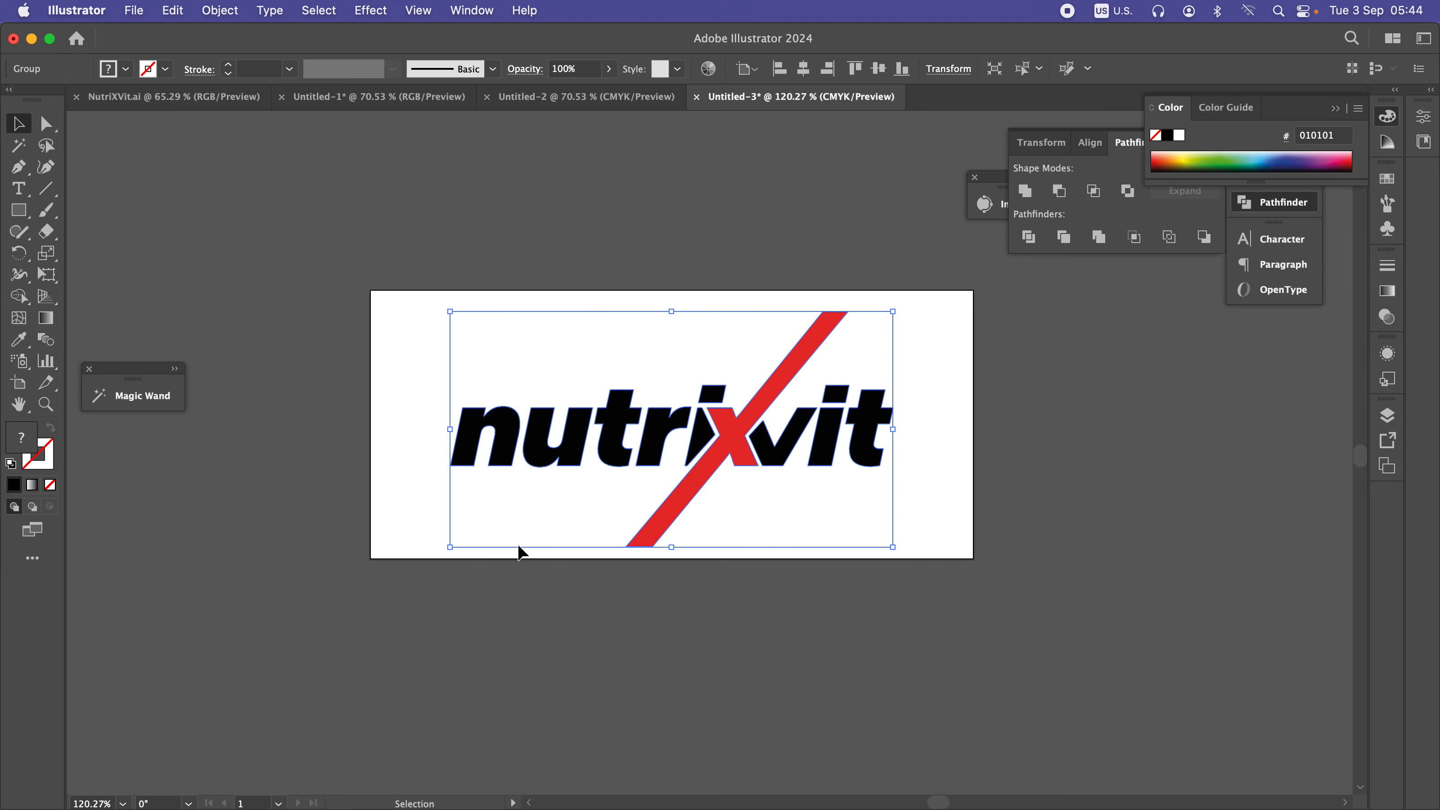
# - Export the logo to the Desktop as Test.wmf in Windows Metafile (wmf) format
pyautogui.click(143, 11)
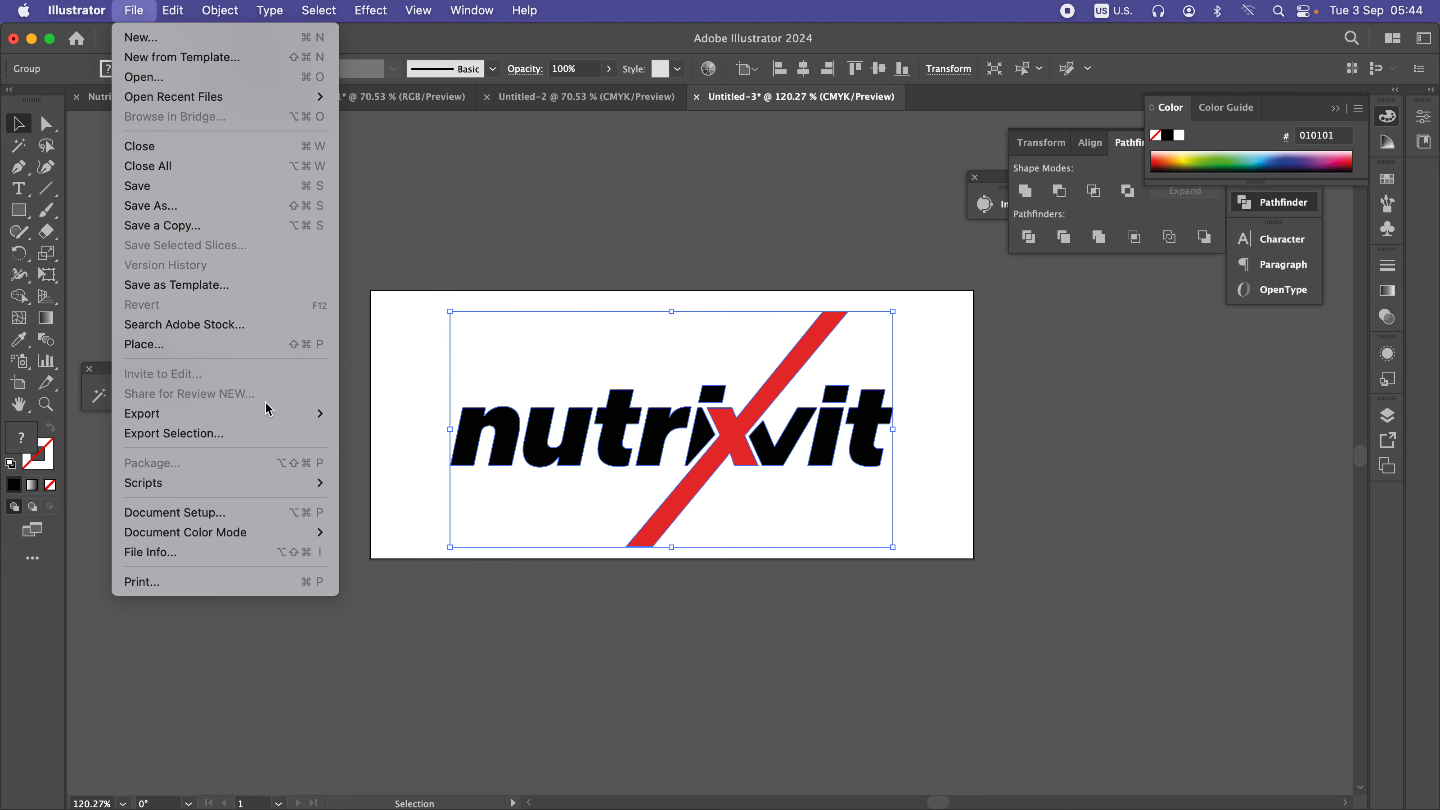
pyautogui.moveTo(272, 413)
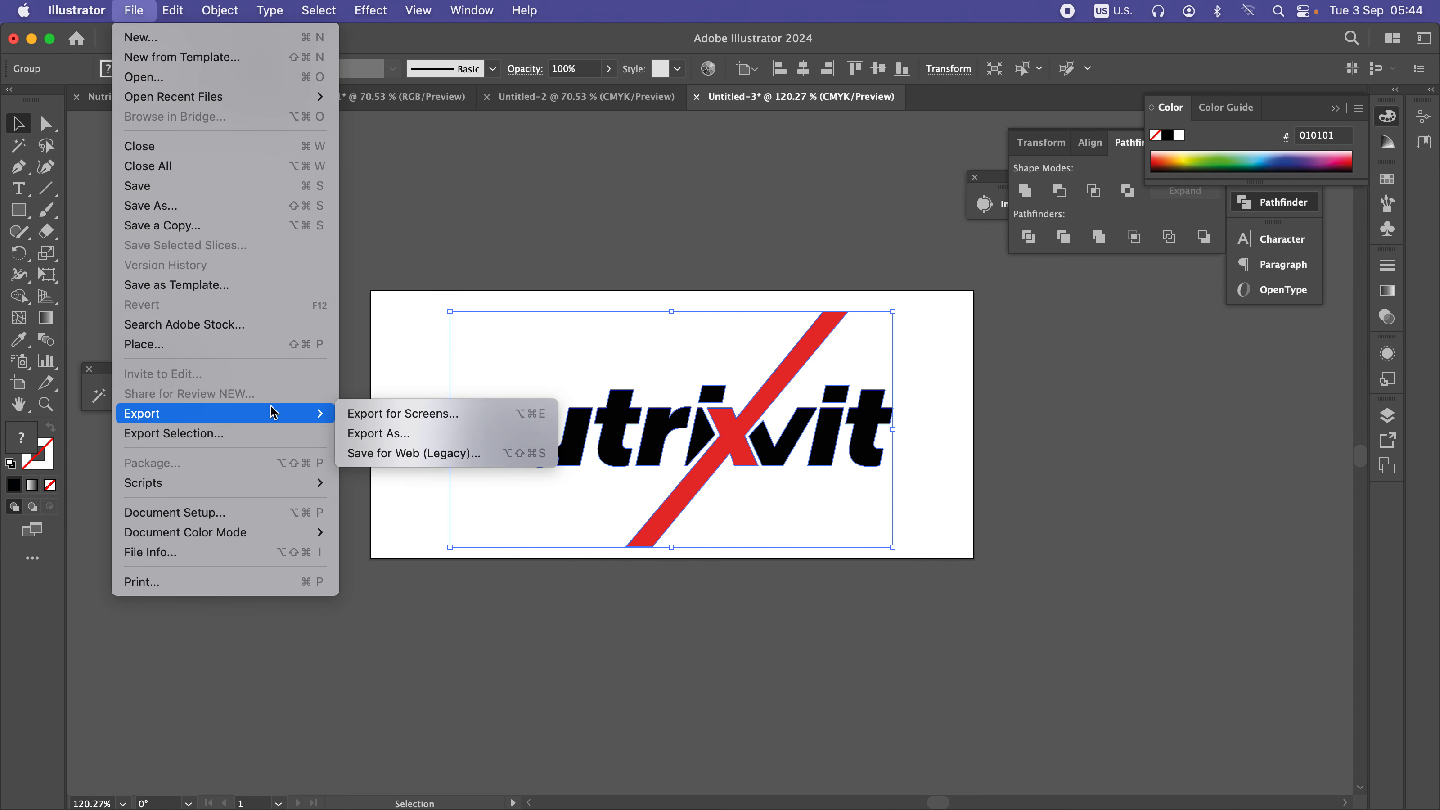
pyautogui.click(426, 434)
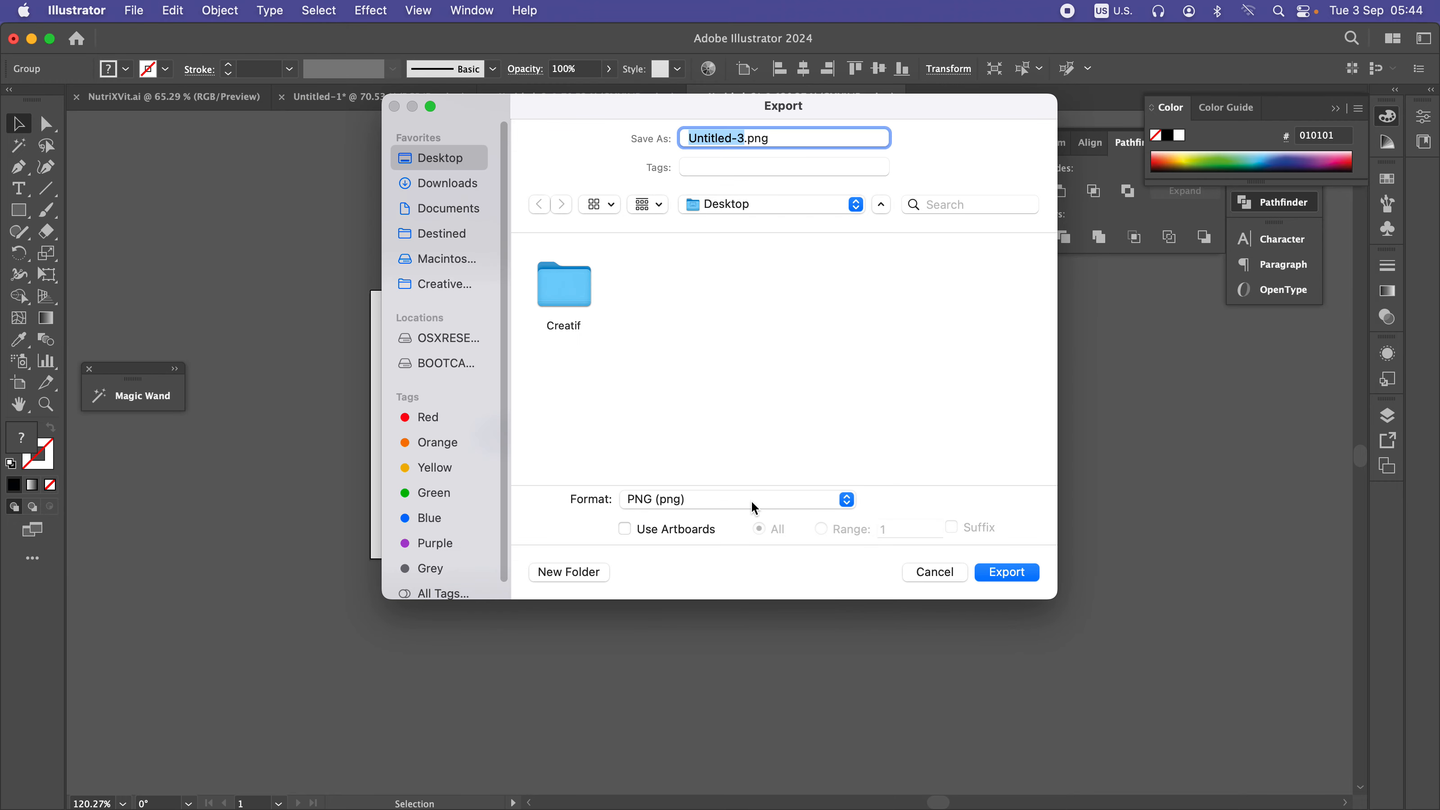
pyautogui.click(754, 507)
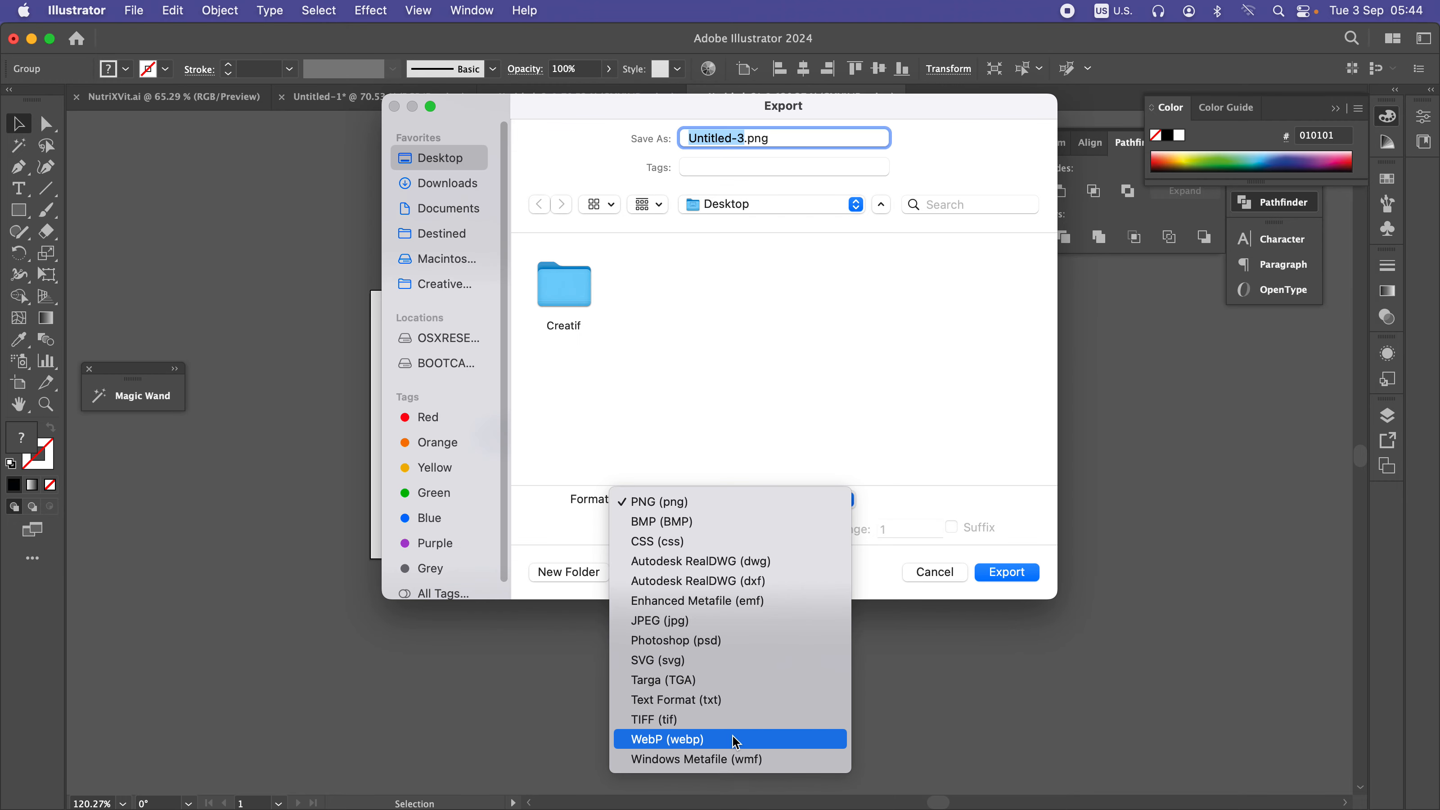
pyautogui.click(757, 760)
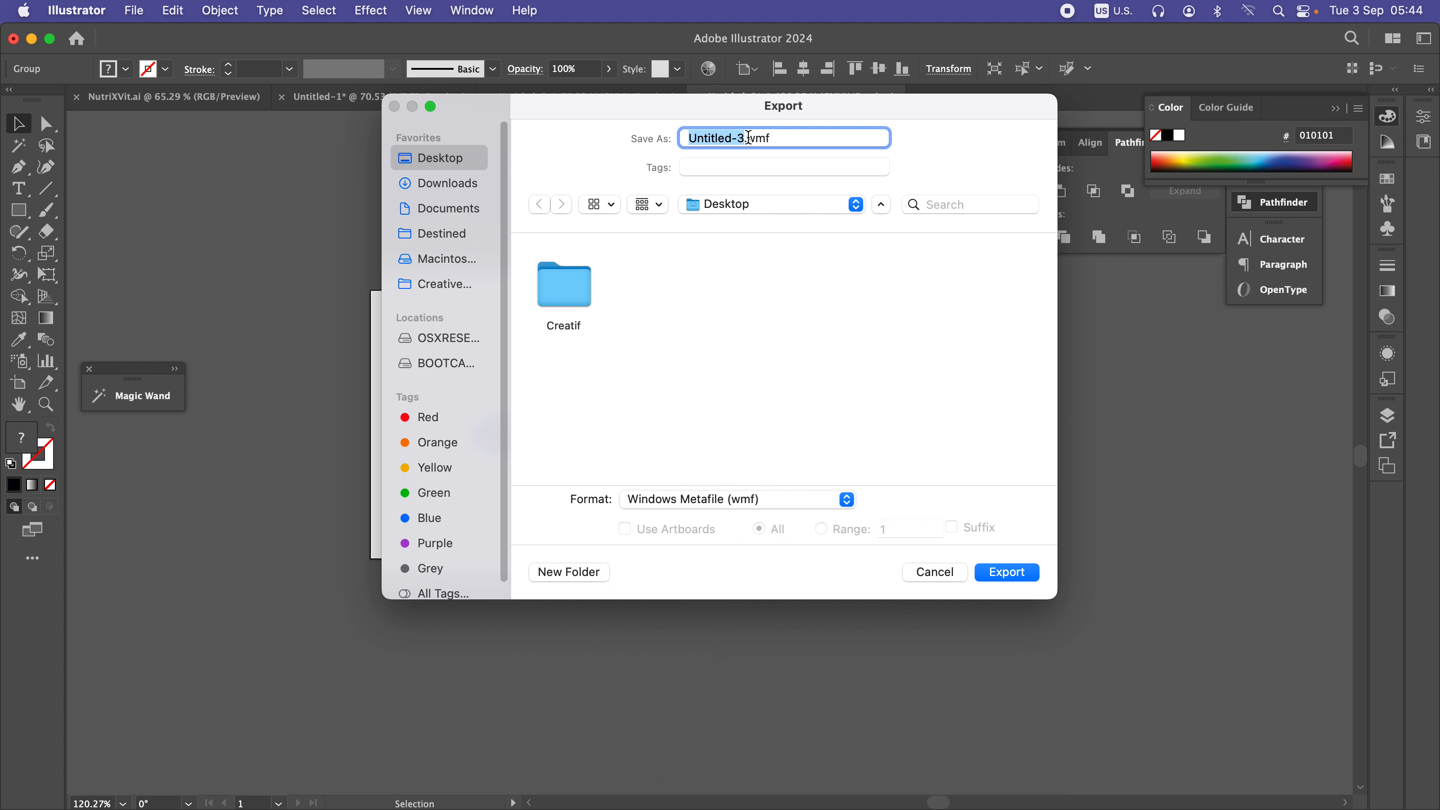
pyautogui.write('Test')
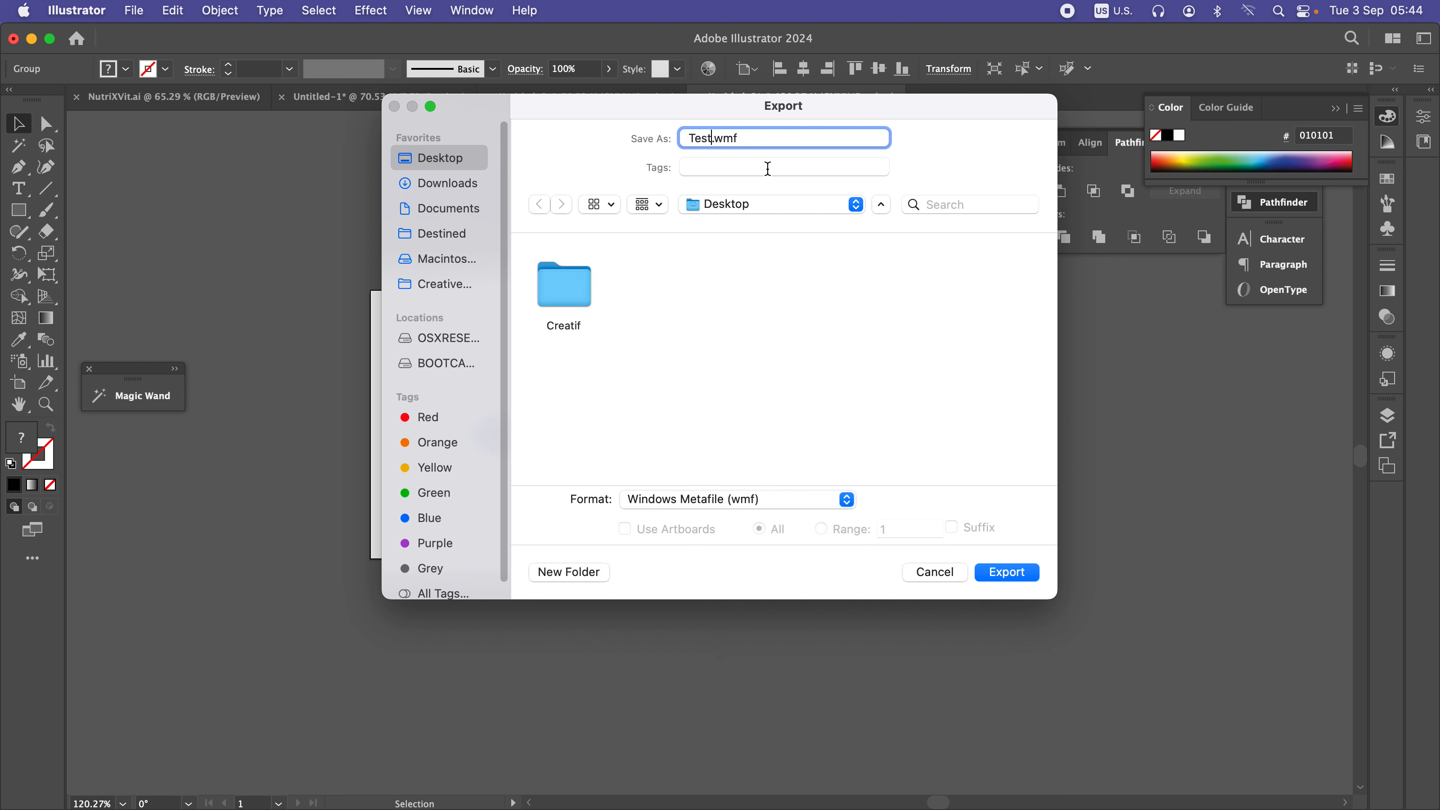
pyautogui.click(1029, 578)
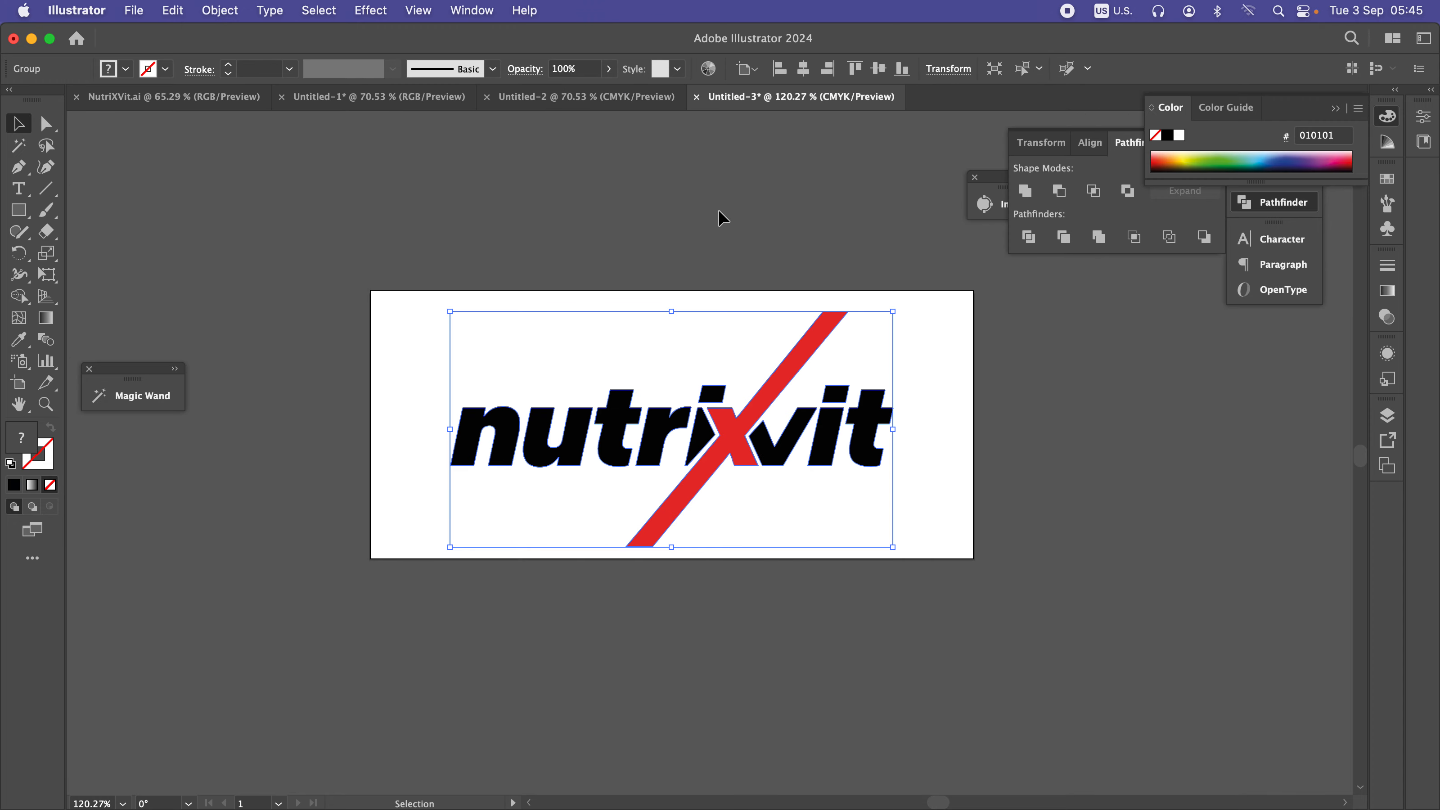
# - Upload Test.wmf from the Desktop into the icons test folder in Google Drive
pyautogui.click(115, 781)
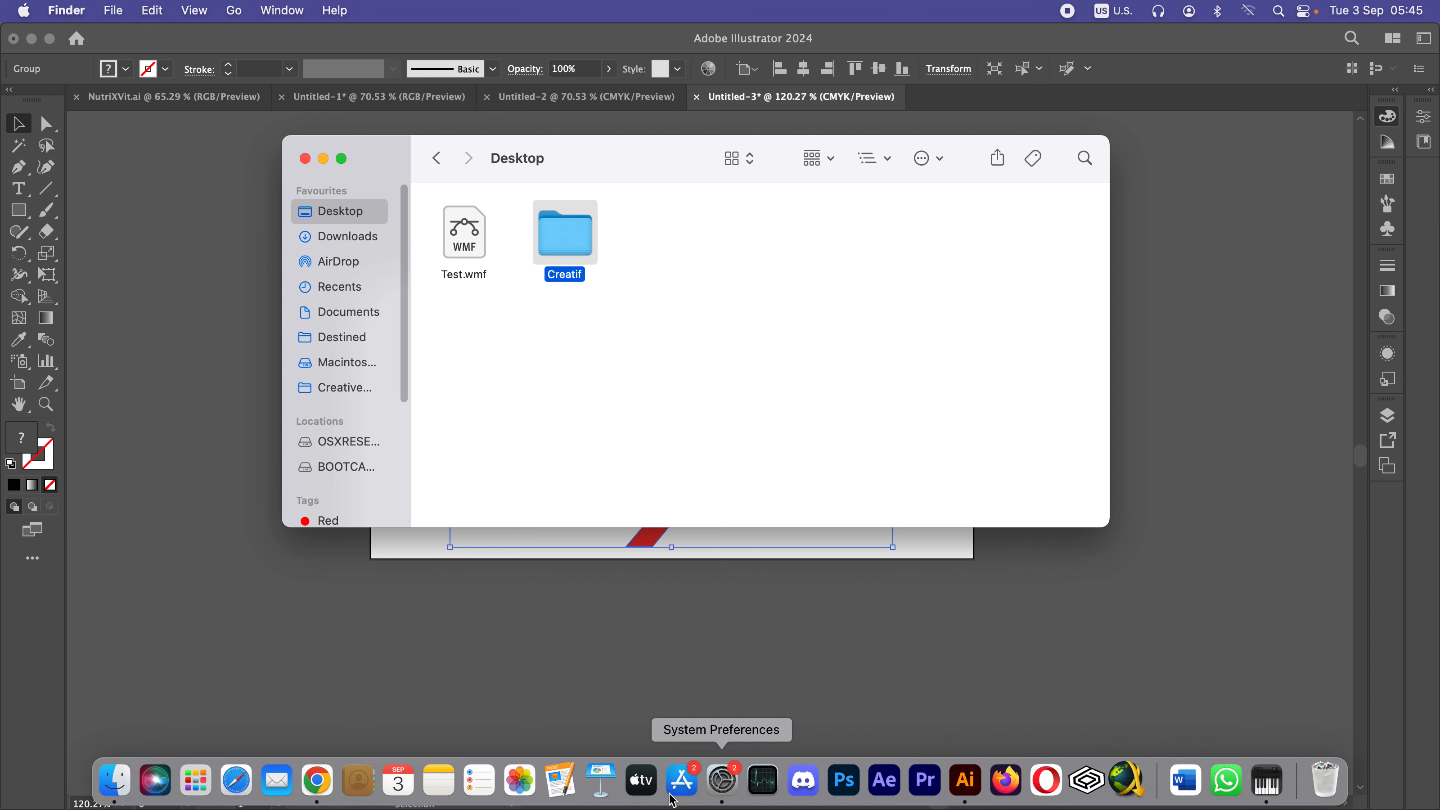
pyautogui.click(317, 782)
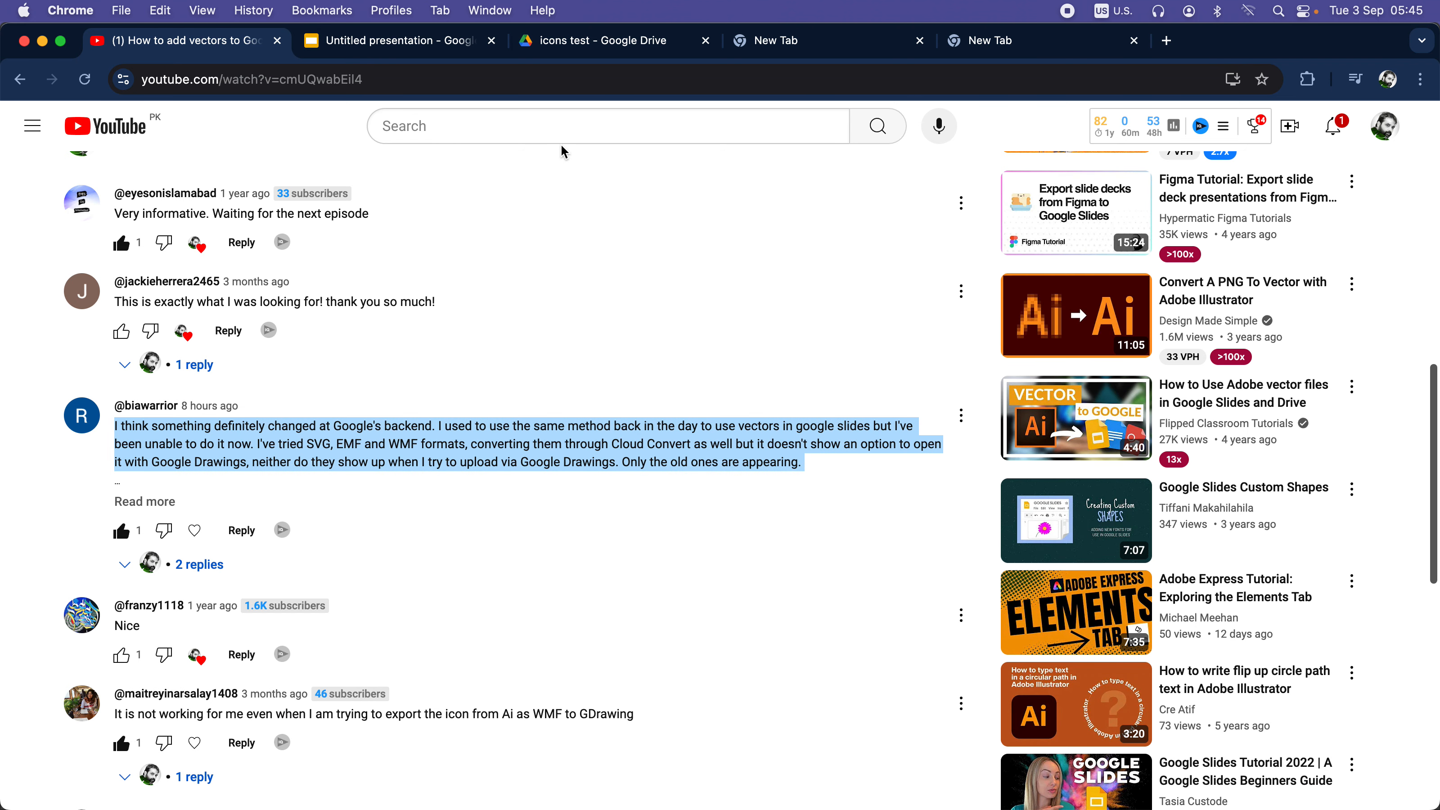
pyautogui.click(628, 49)
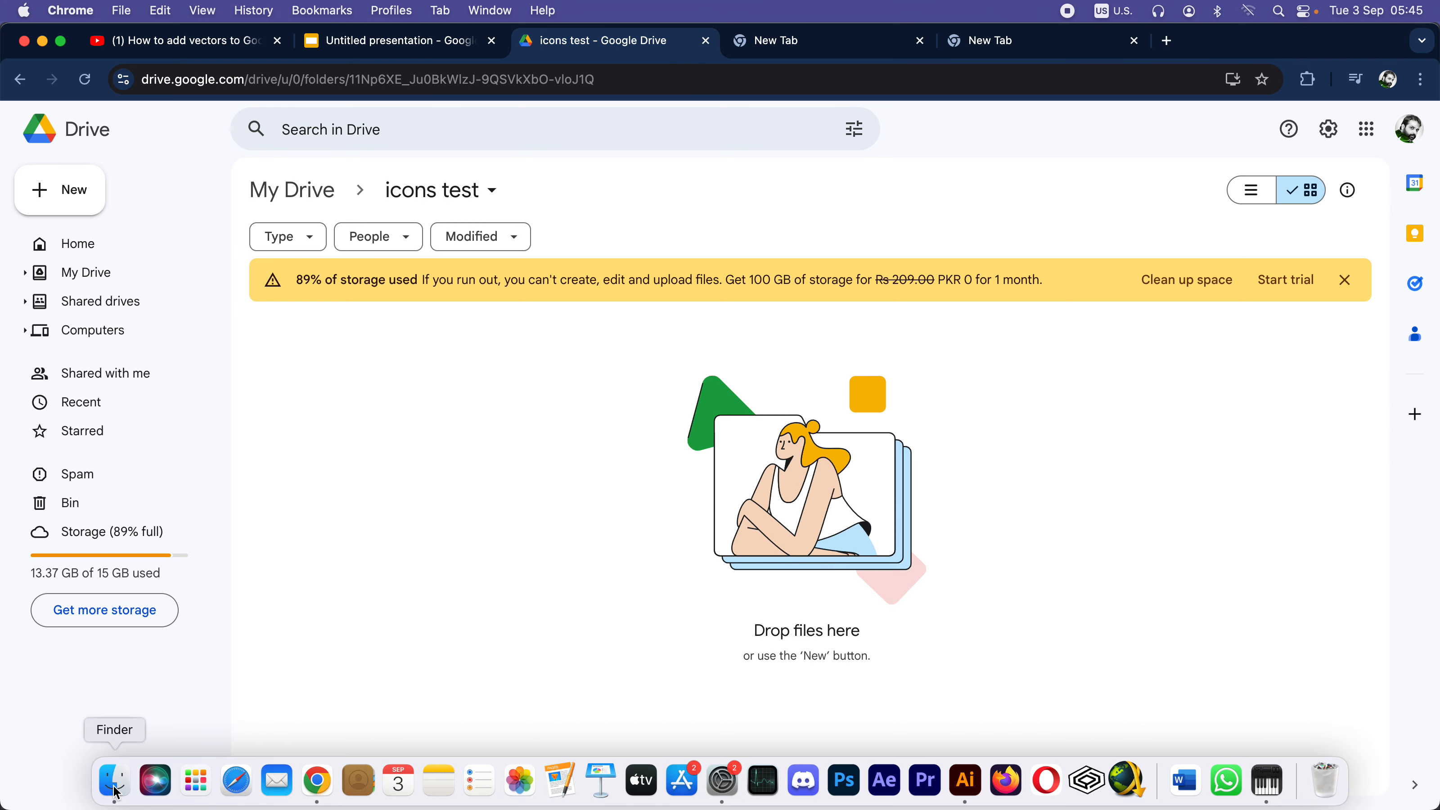
pyautogui.click(113, 782)
pyautogui.click(479, 274)
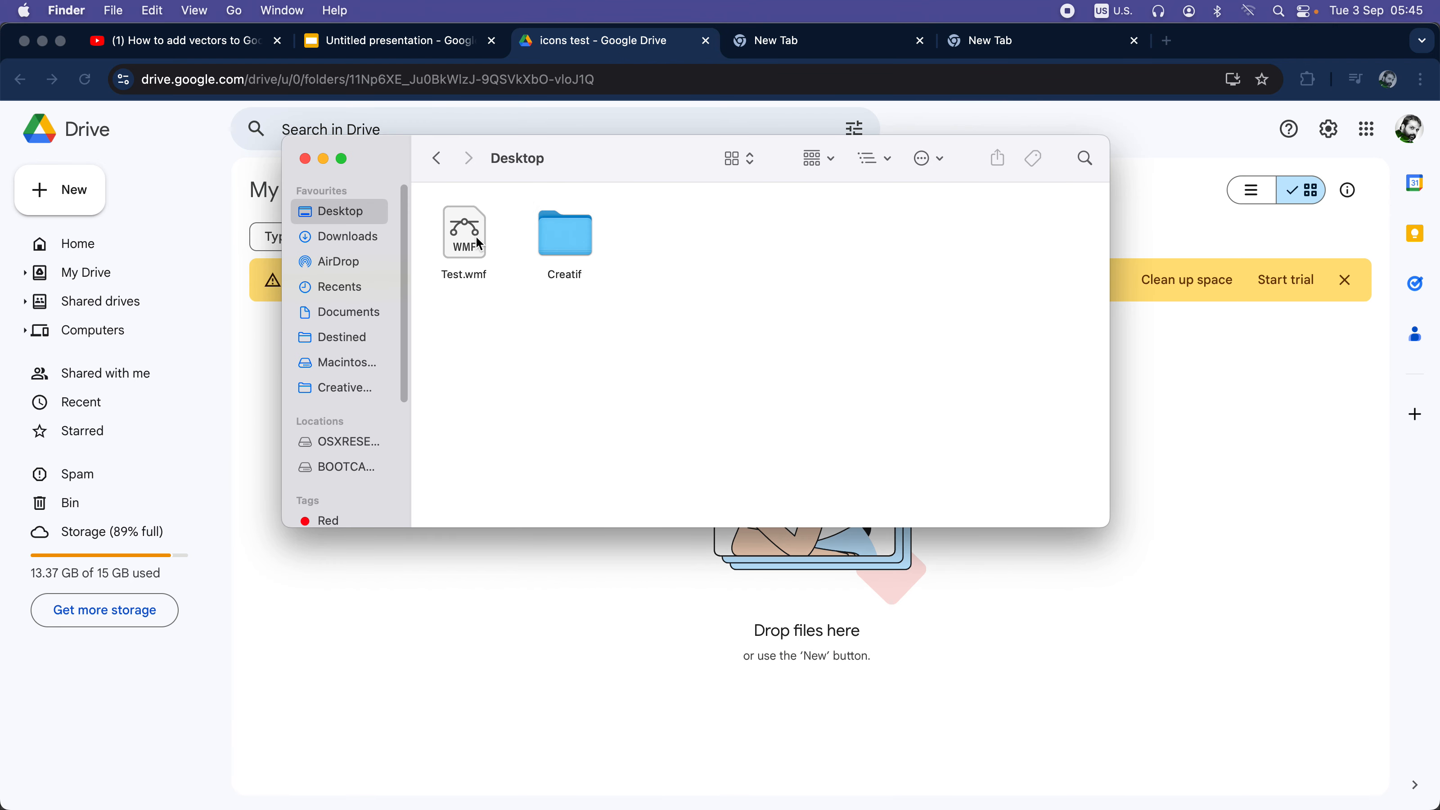
pyautogui.moveTo(479, 244); pyautogui.dragTo(1168, 504)
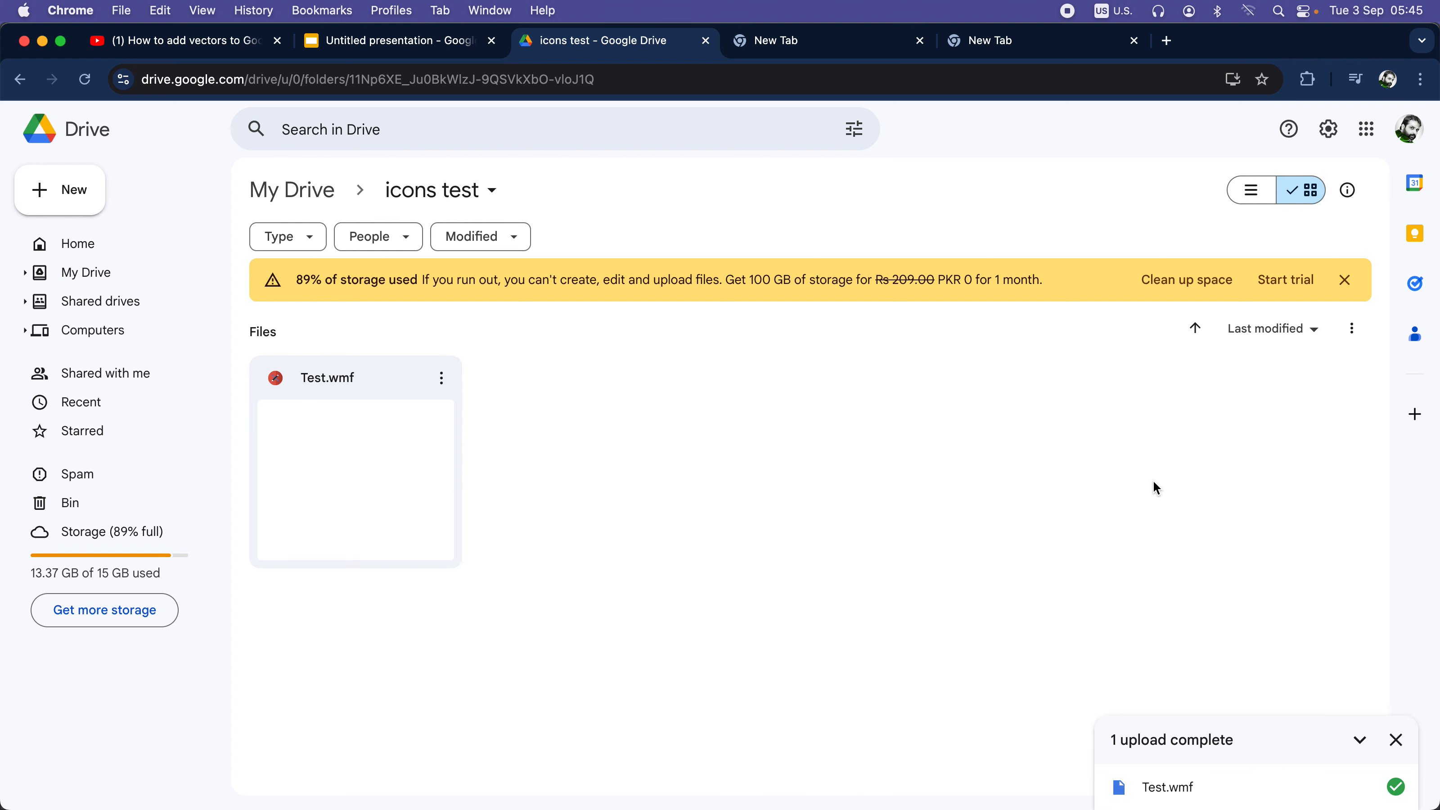
# - Open the uploaded Test.wmf with Google Drawings
pyautogui.click(442, 381)
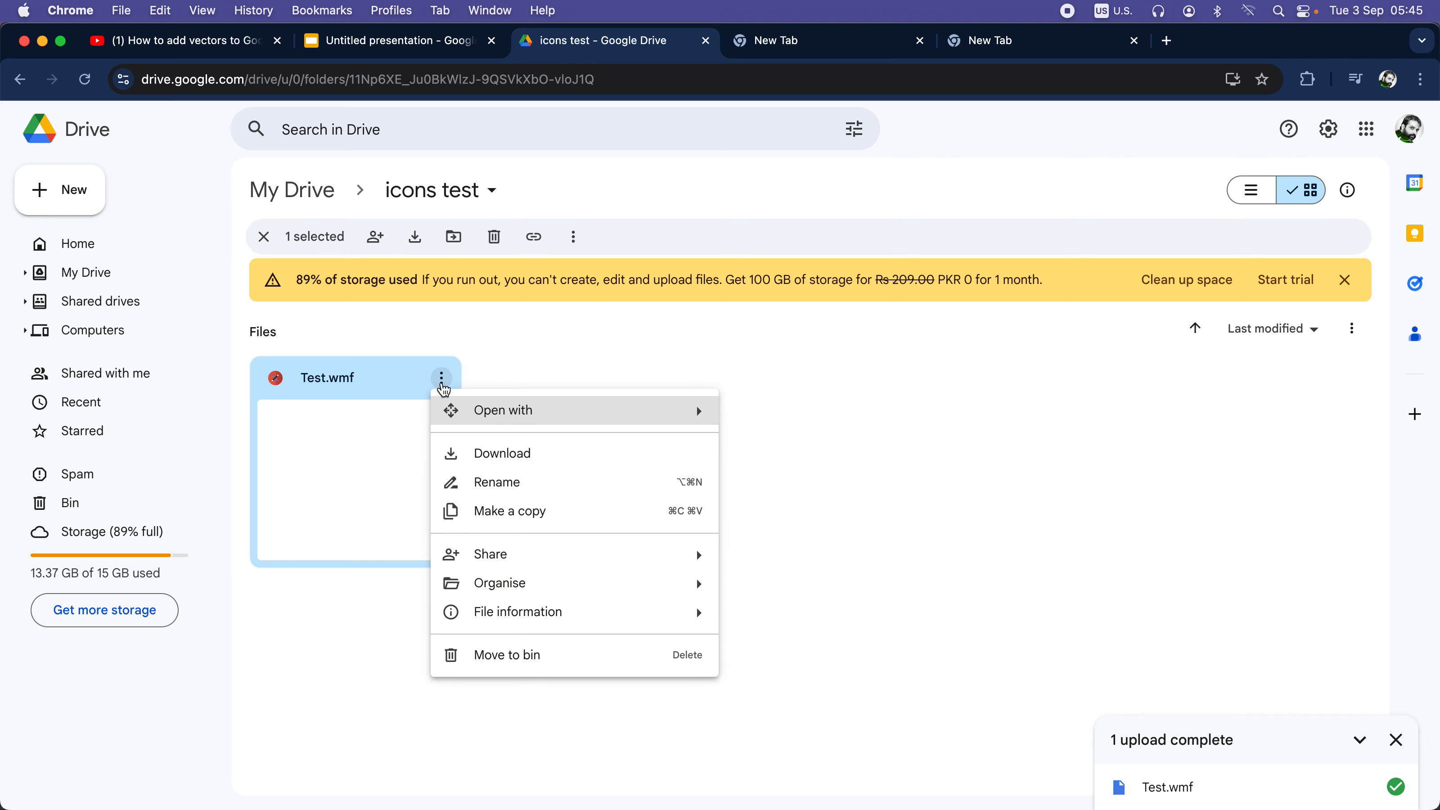
pyautogui.moveTo(551, 416)
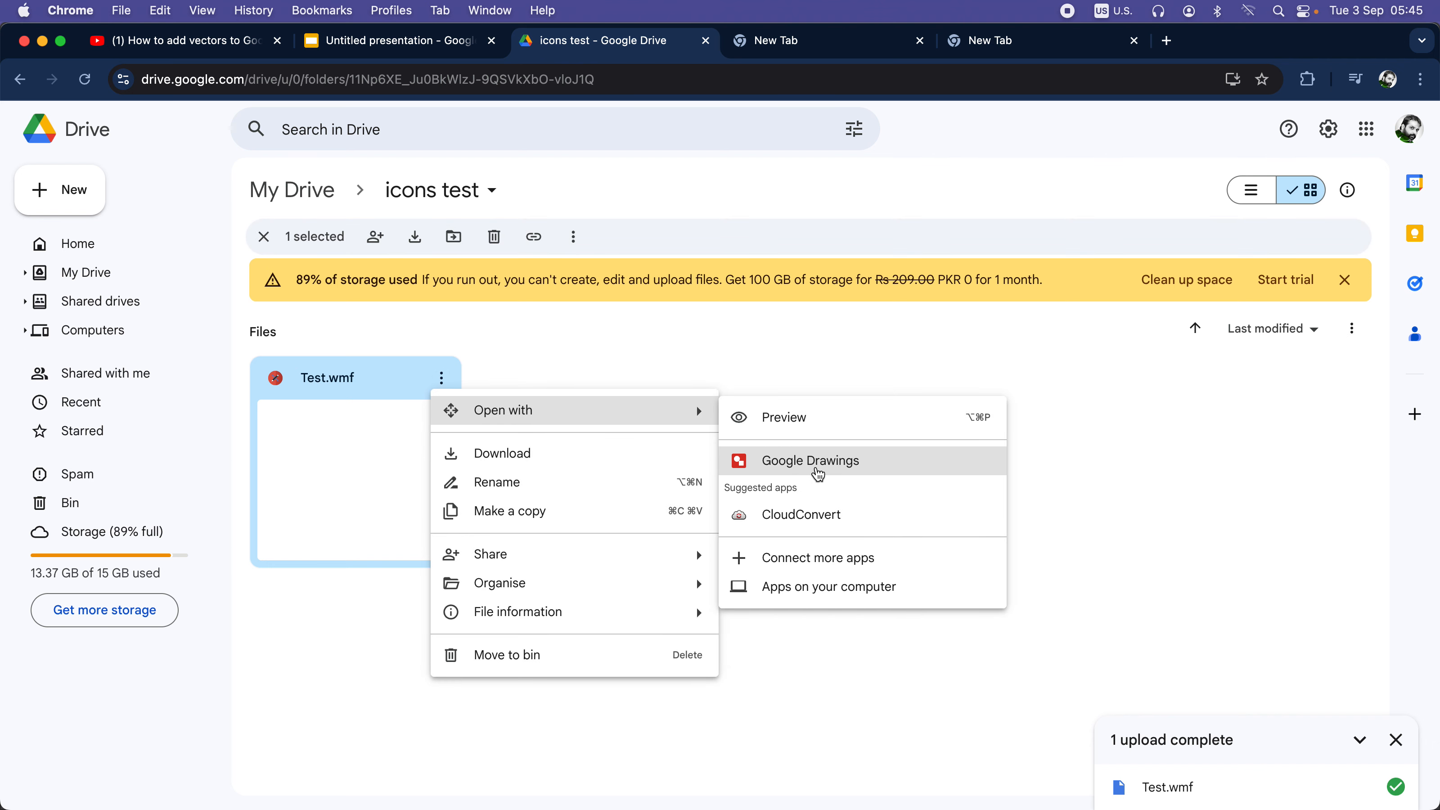
pyautogui.click(819, 473)
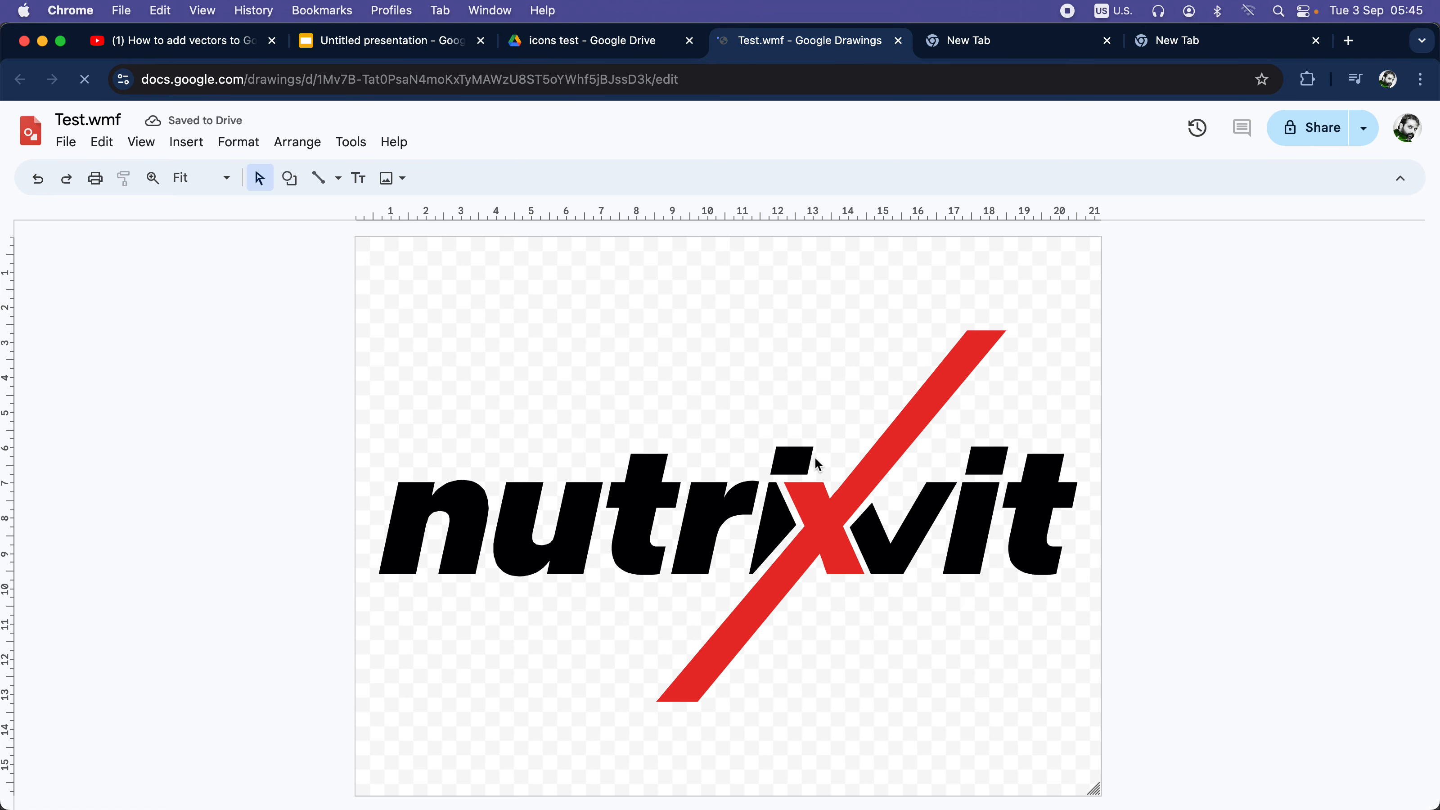
# - Copy the grouped nutrixvit logo from the drawing and switch to the untitled Google Slides presentation
pyautogui.click(873, 457)
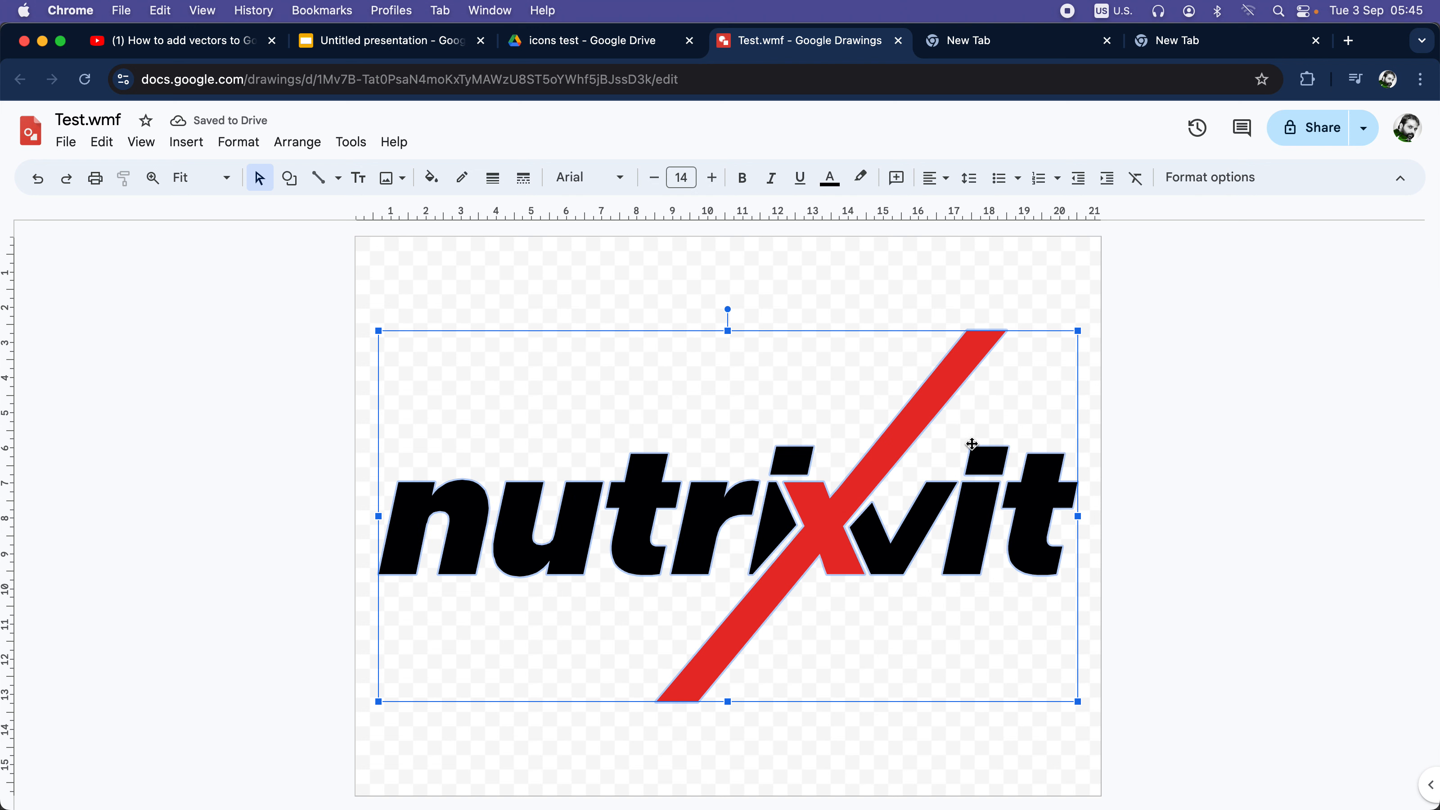
pyautogui.click(1125, 451)
pyautogui.click(991, 506)
pyautogui.rightClick(911, 431)
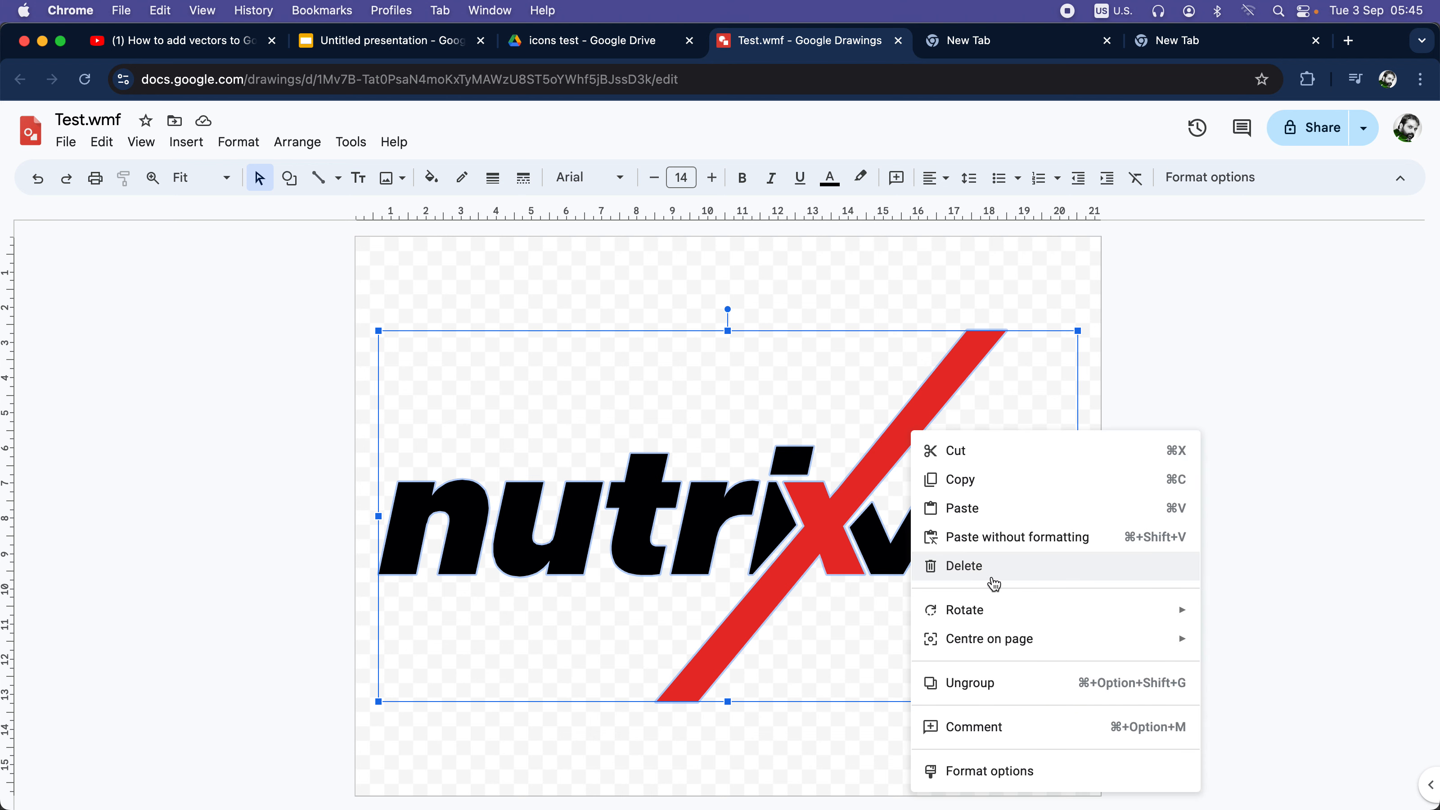
pyautogui.click(988, 487)
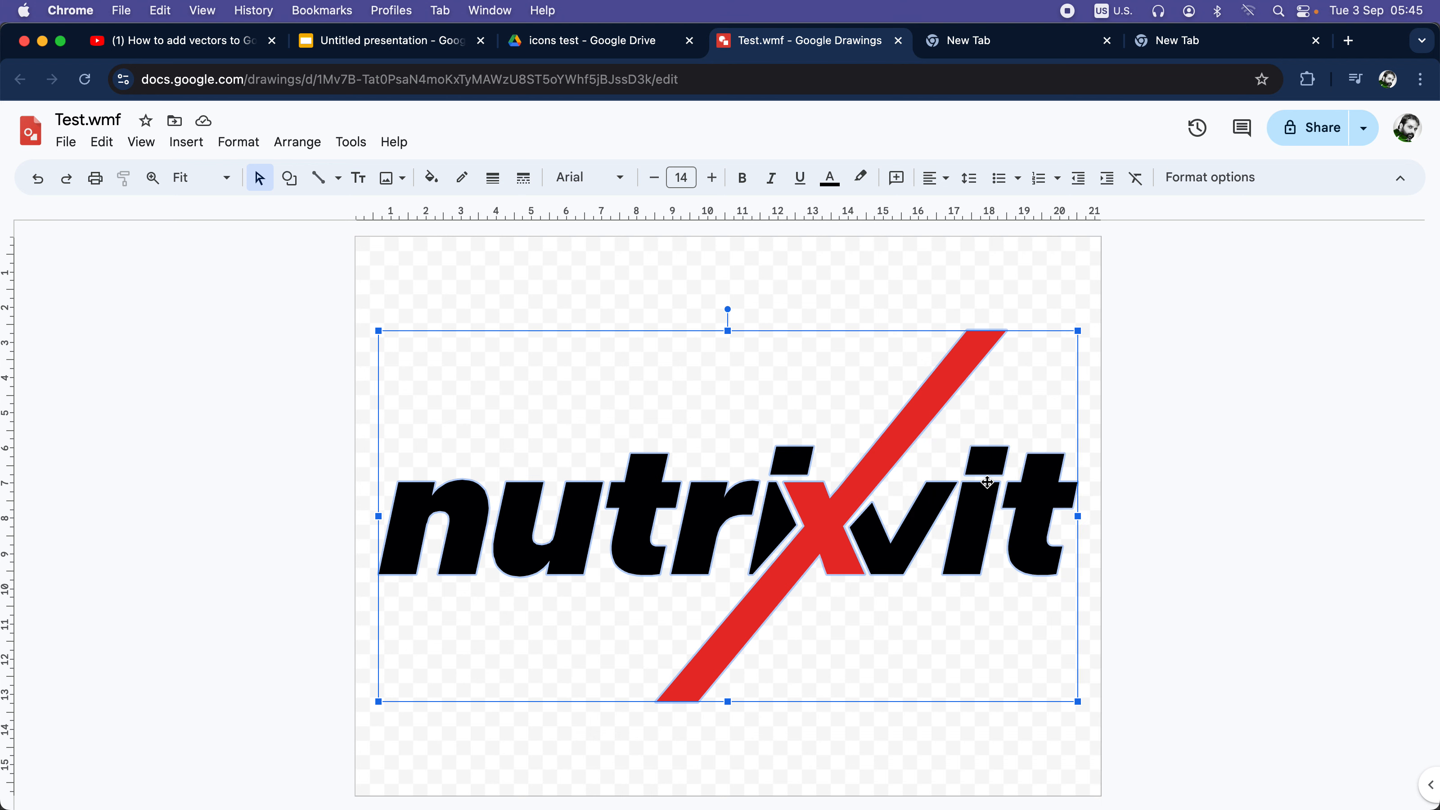
pyautogui.click(404, 53)
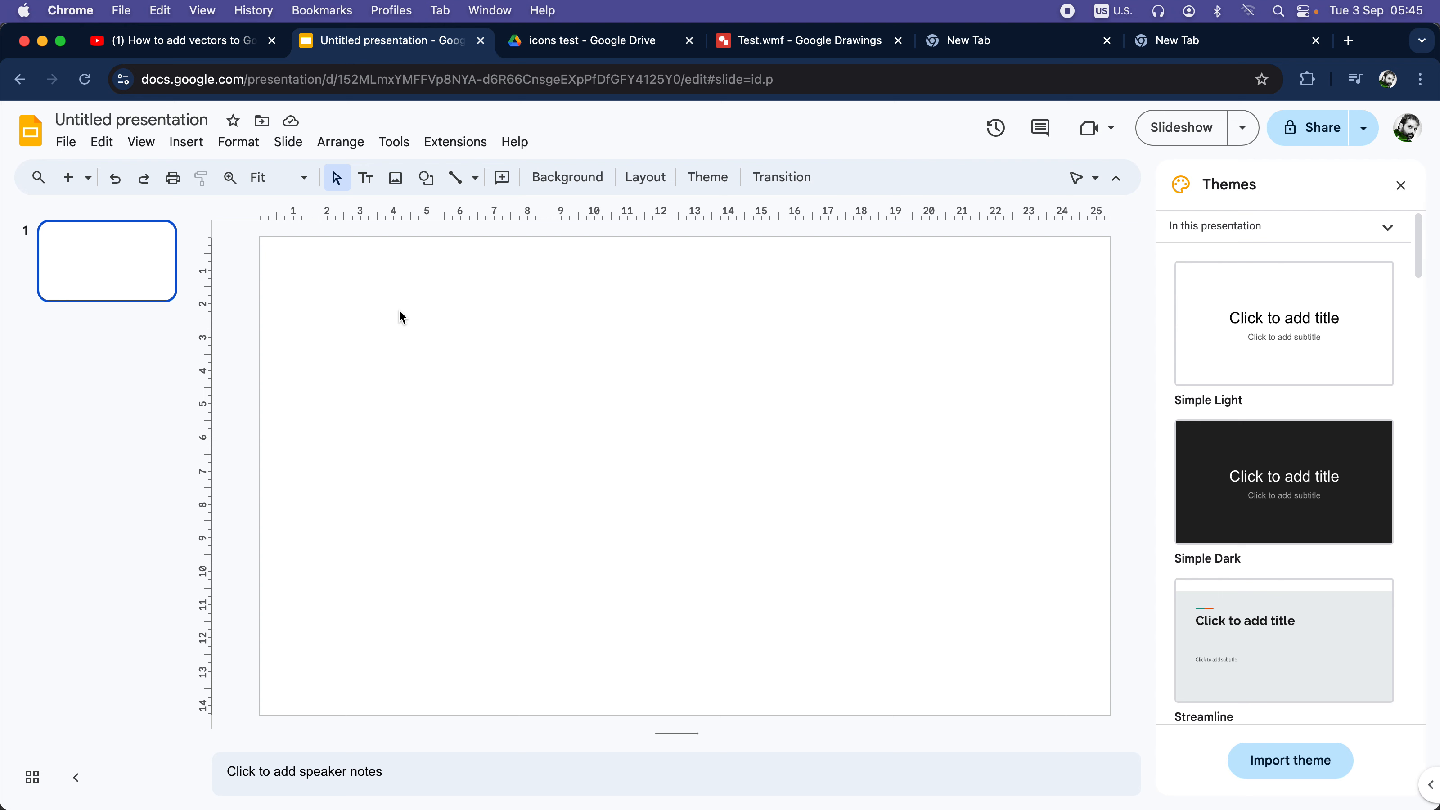
# - Paste the copied nutrixvit logo onto the blank slide and move it closer to the slide's centre
pyautogui.press('super+v')
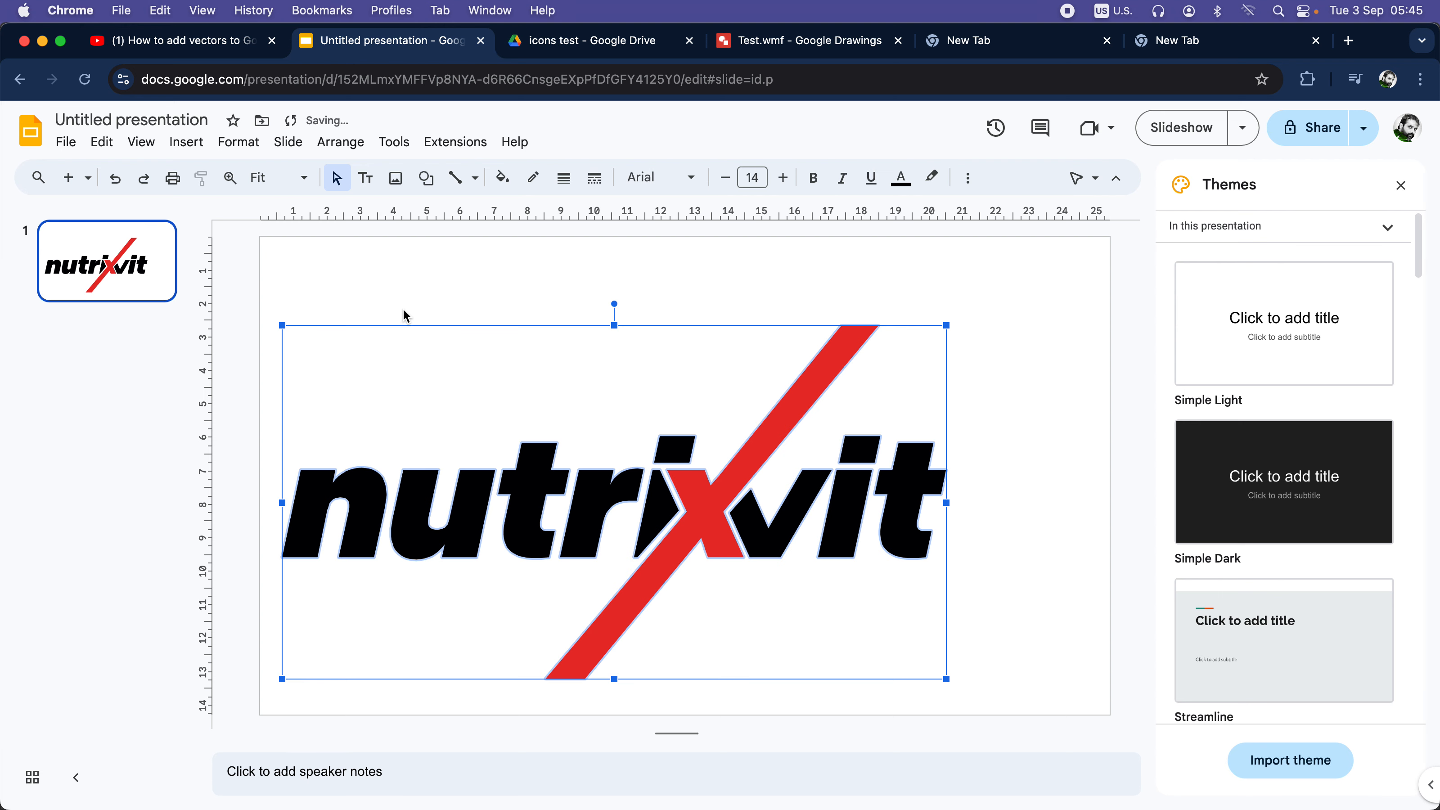
pyautogui.moveTo(811, 371); pyautogui.dragTo(885, 349)
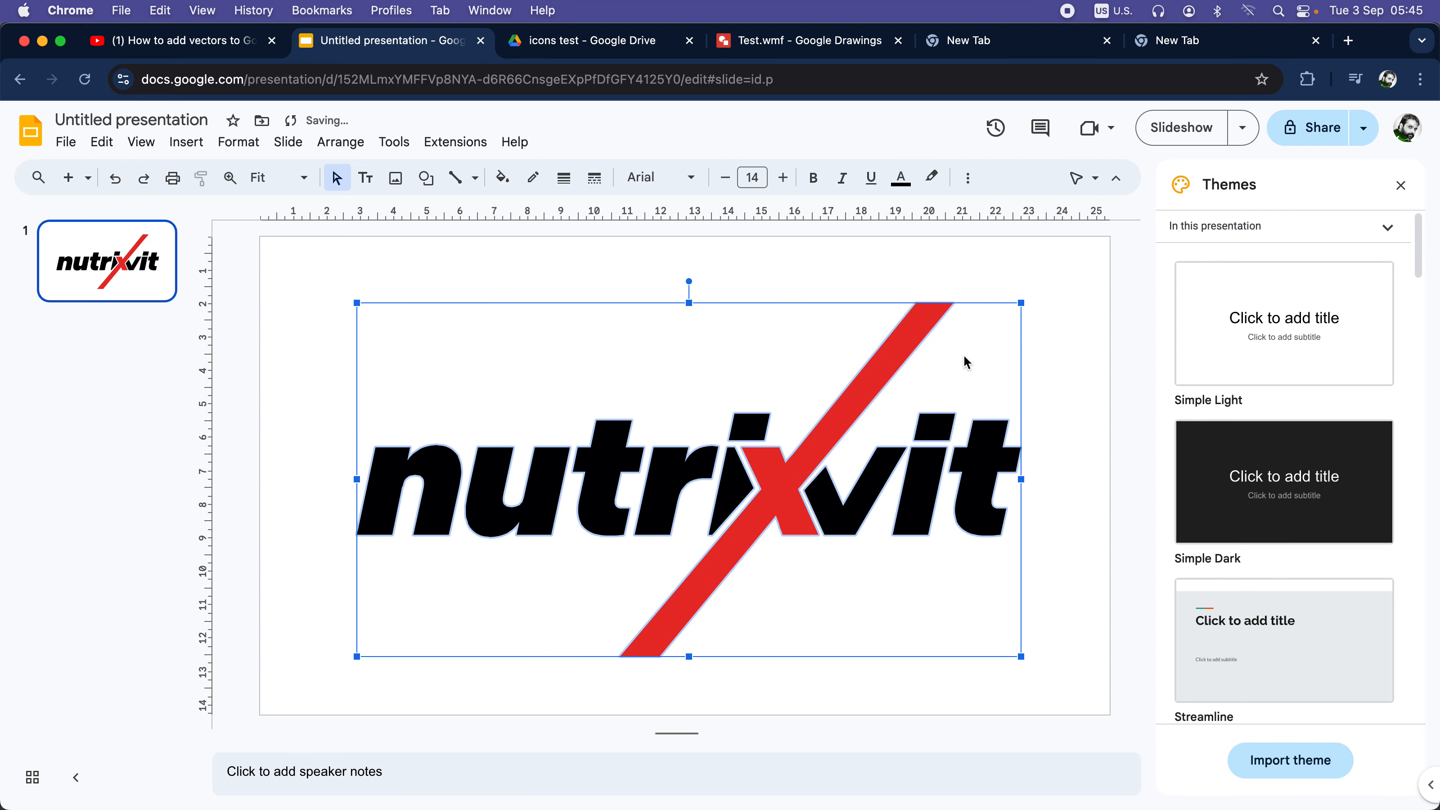
# - Change the fill of the logo's red slanted x shape to solid dark green
pyautogui.click(886, 367)
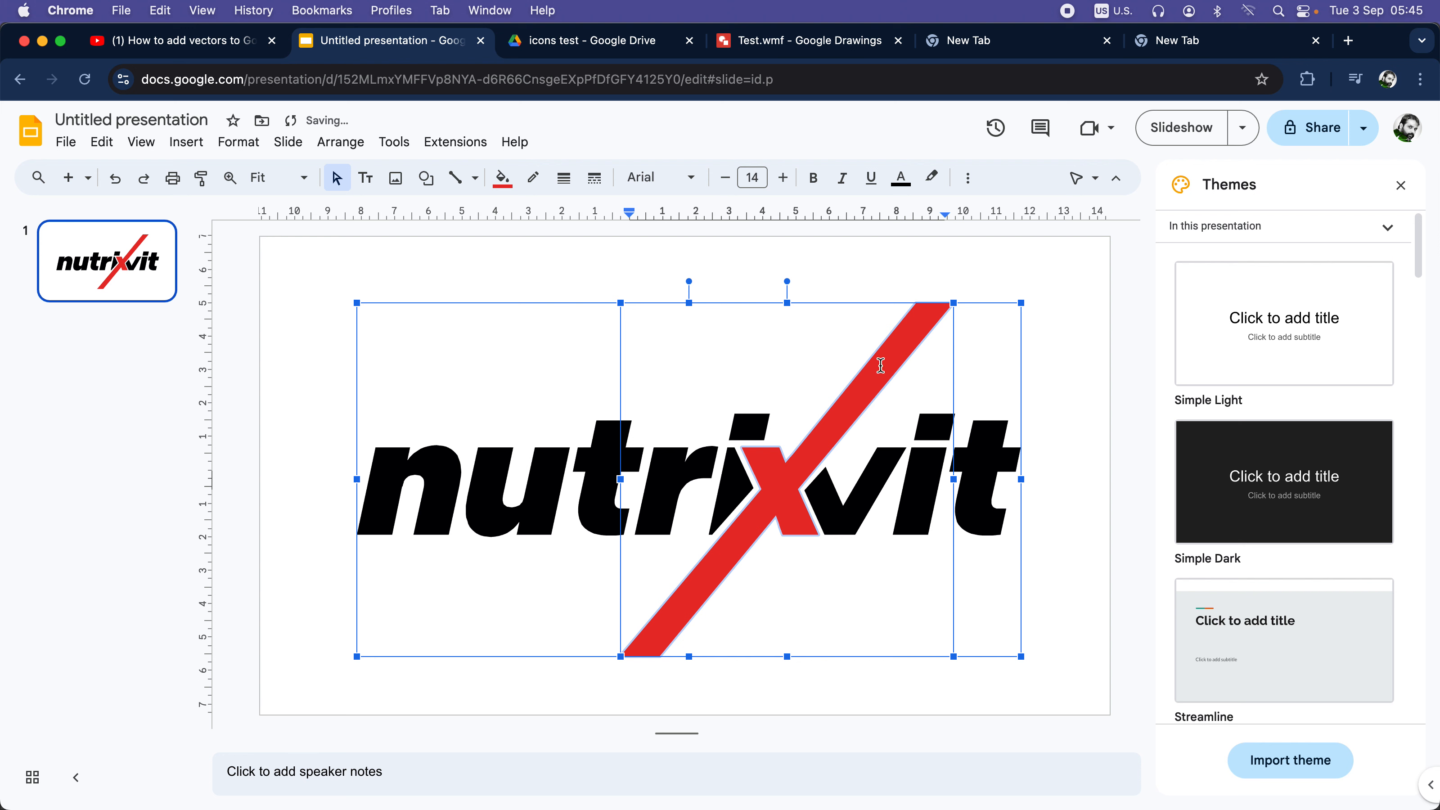
pyautogui.click(502, 178)
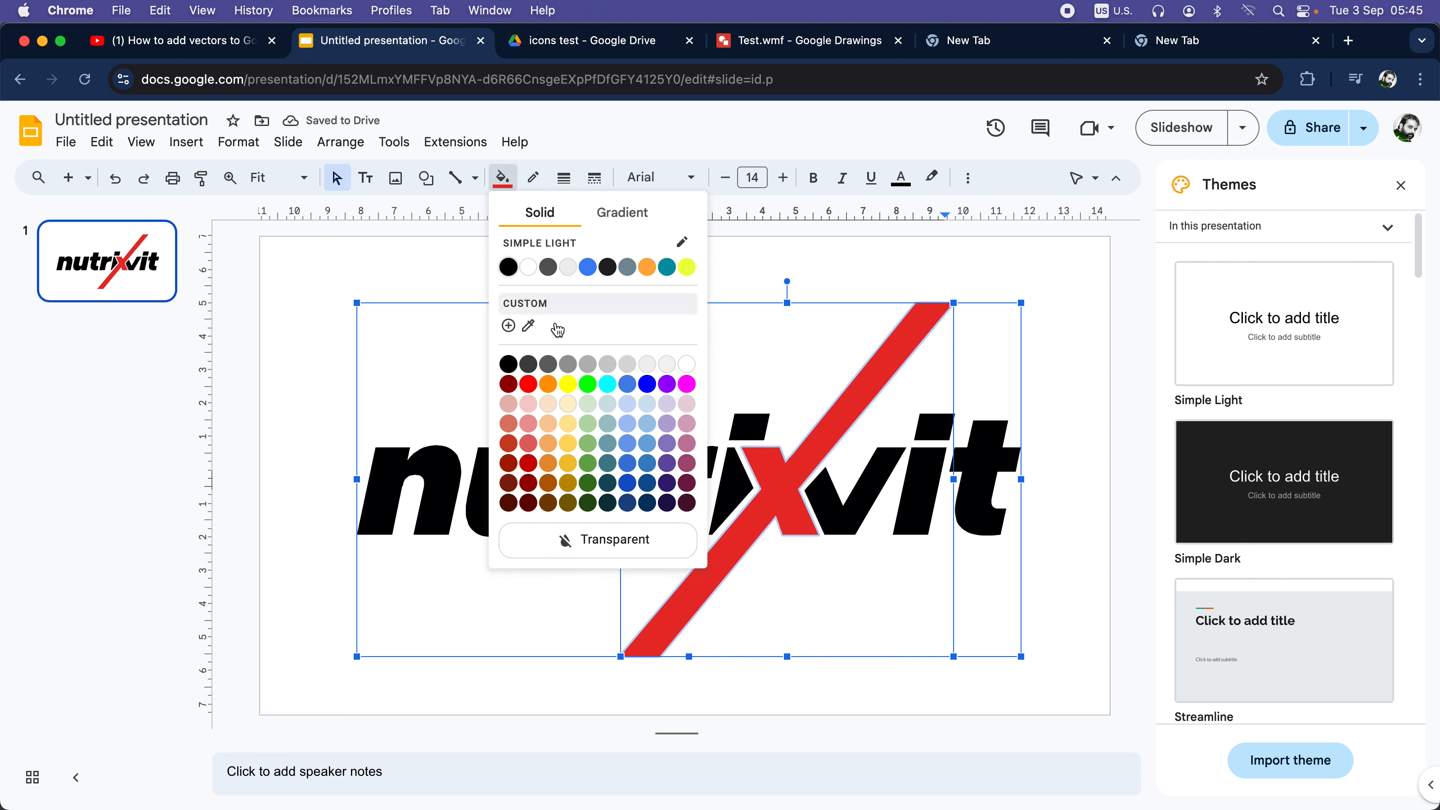
pyautogui.click(587, 483)
pyautogui.click(1032, 381)
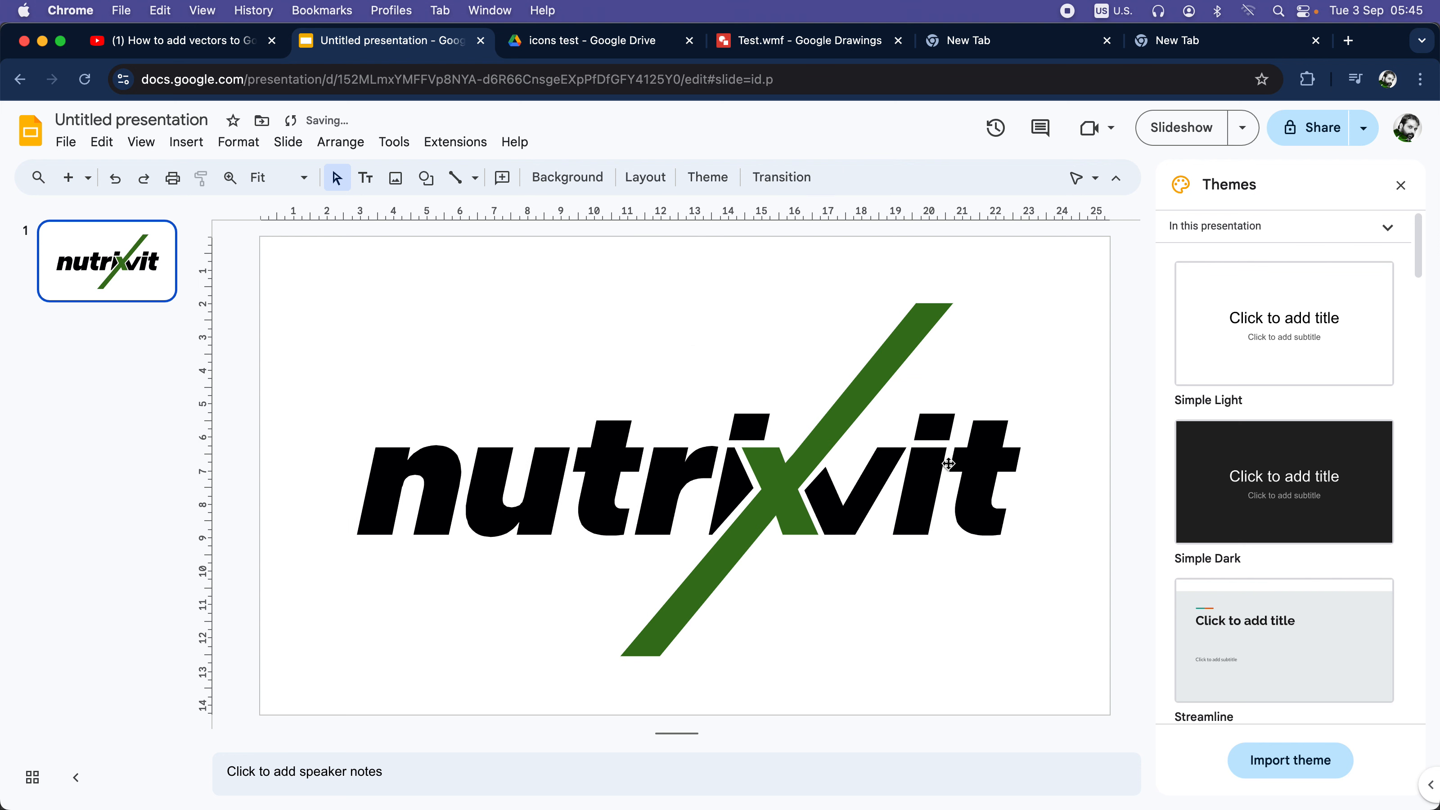
# - Select the whole logo, reposition it horizontally centred on the slide and scale it down slightly to about 19 cm wide
pyautogui.moveTo(1034, 281); pyautogui.dragTo(456, 617)
pyautogui.moveTo(769, 510); pyautogui.dragTo(721, 493)
pyautogui.moveTo(1018, 288); pyautogui.dragTo(1003, 297)
pyautogui.click(1072, 340)
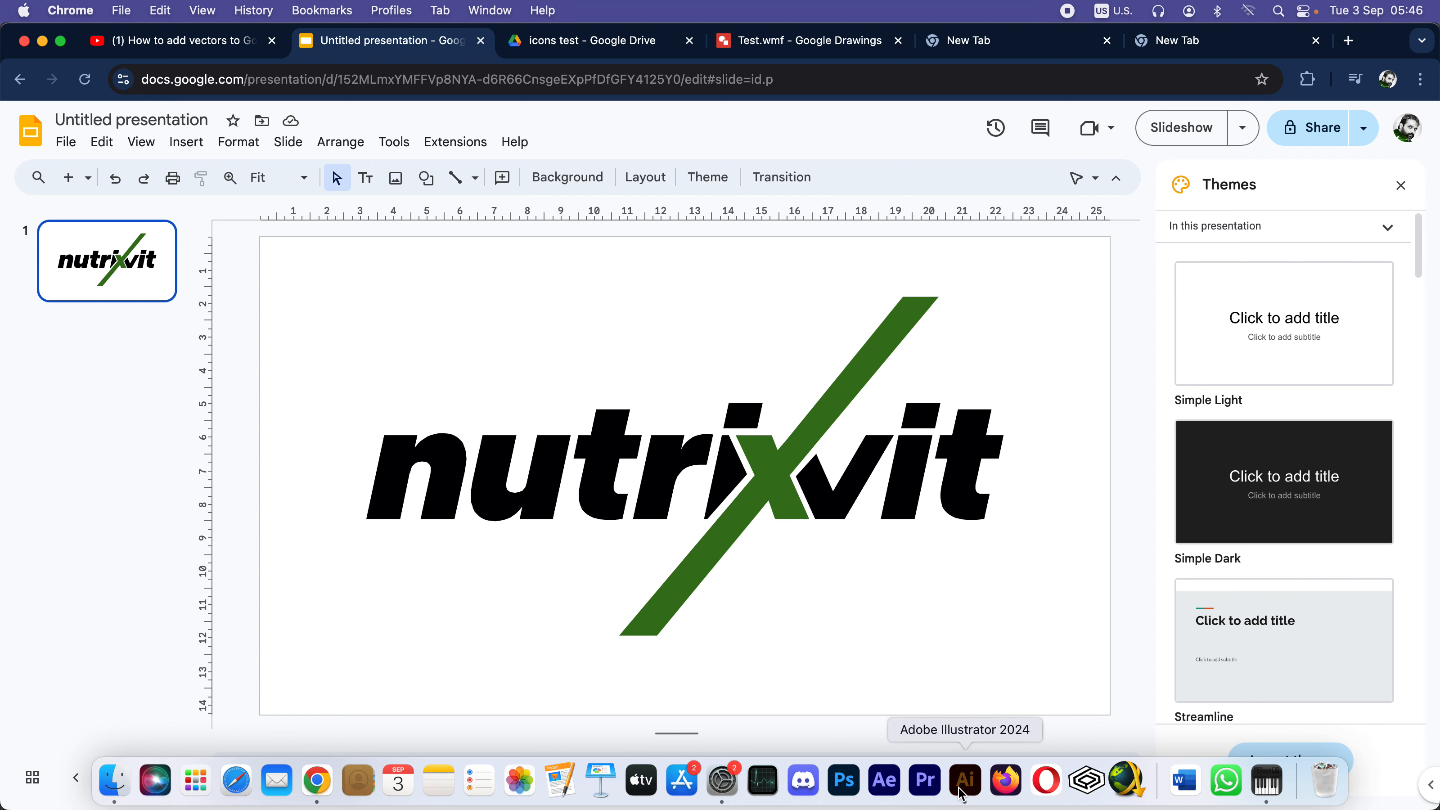
# - Switch to Adobe Illustrator and look at the original logo artwork in the Untitled-3 and Untitled-1 documents
pyautogui.click(964, 786)
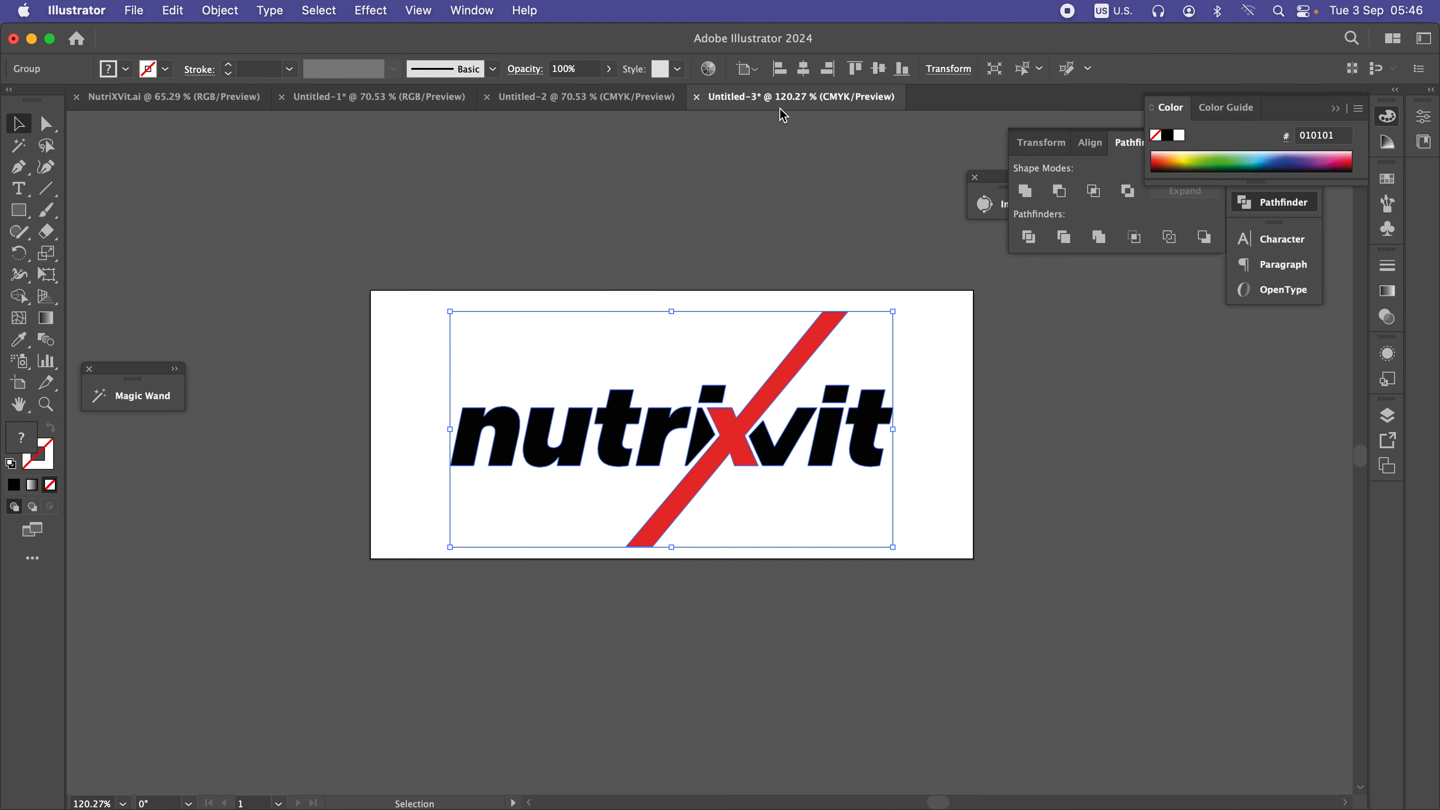
pyautogui.moveTo(938, 246); pyautogui.dragTo(386, 578)
pyautogui.click(413, 109)
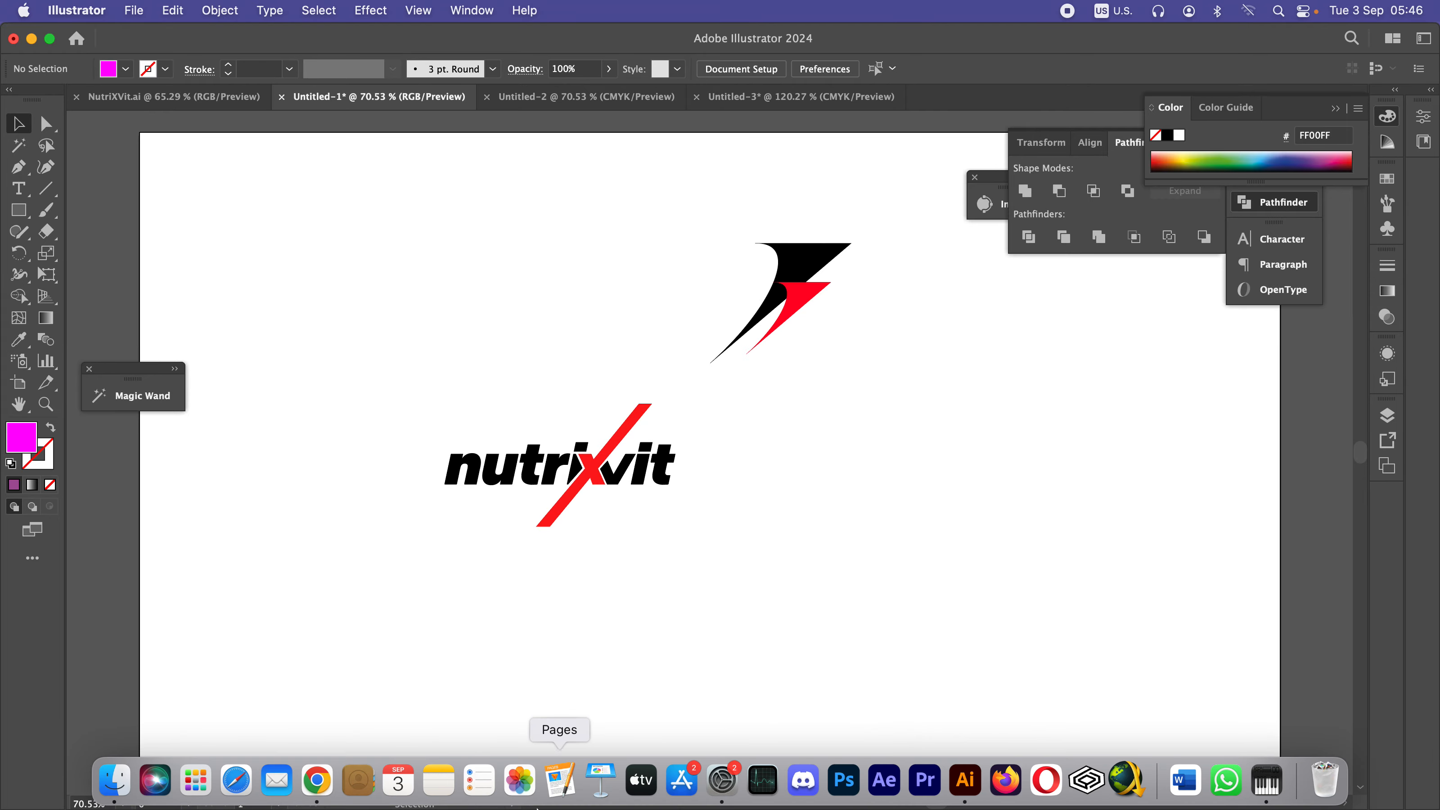
# - Return to the Google Slides presentation in Chrome and move the whole logo slightly down and to the left on the slide
pyautogui.click(321, 780)
pyautogui.moveTo(1070, 289); pyautogui.dragTo(318, 672)
pyautogui.moveTo(790, 440); pyautogui.dragTo(781, 456)
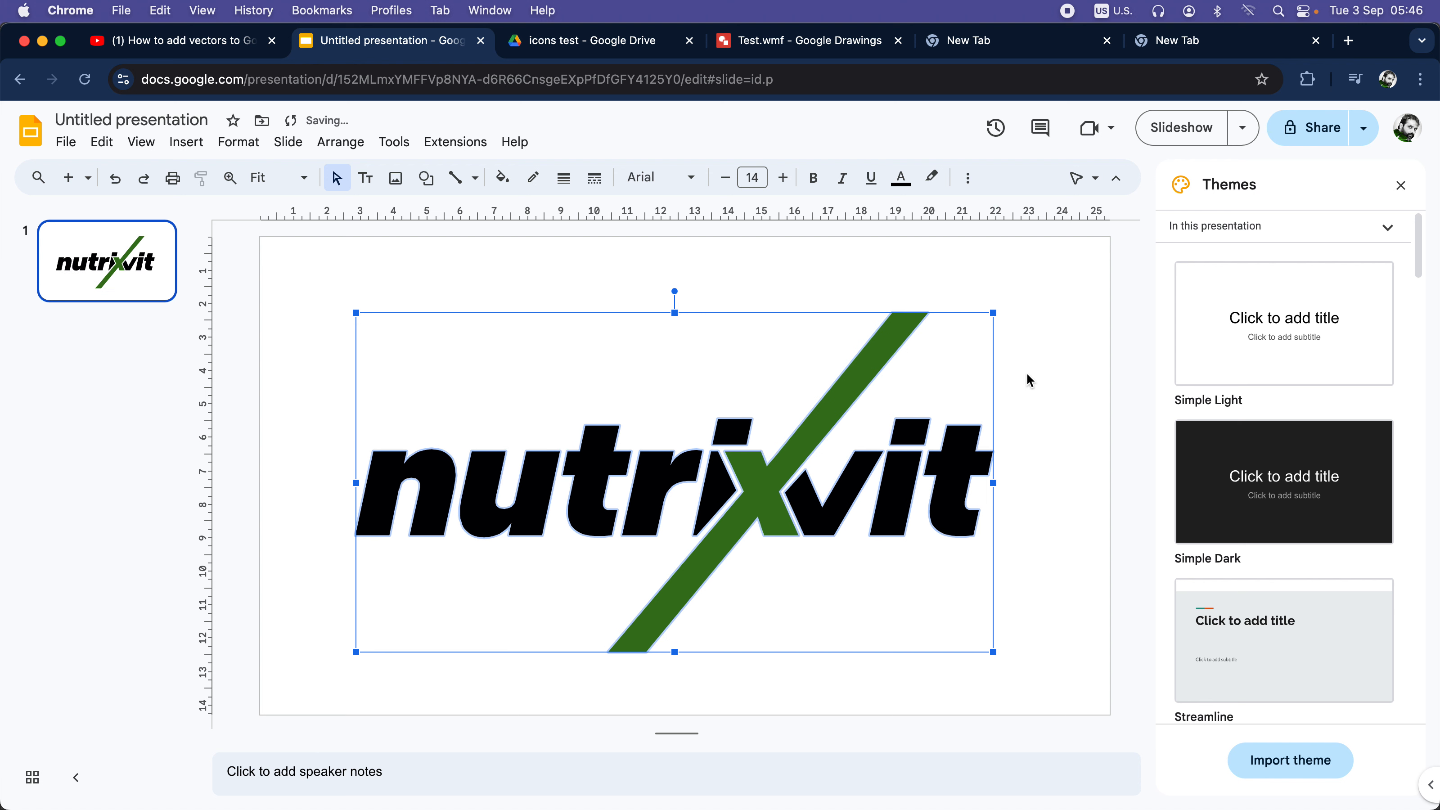
pyautogui.click(1038, 366)
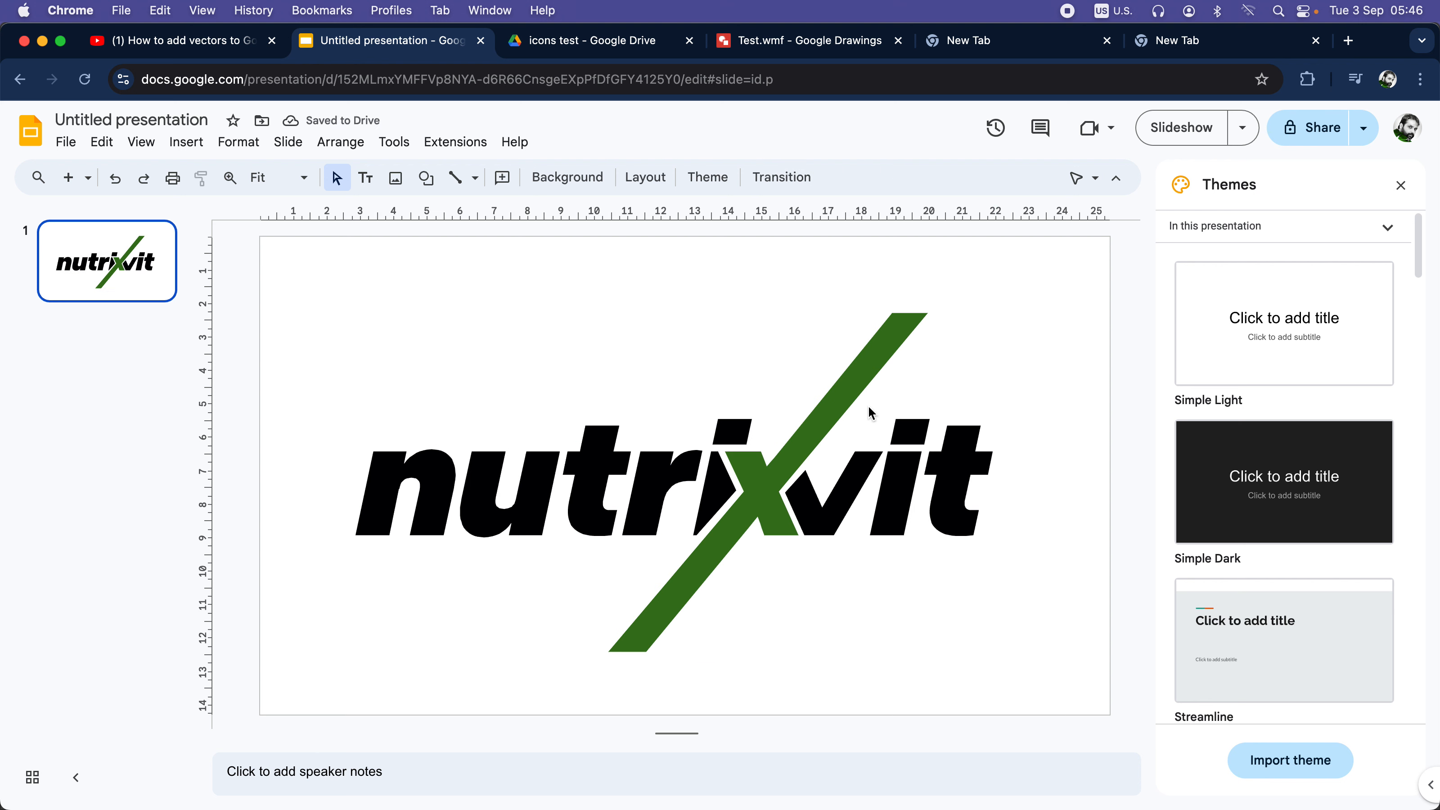
# - Change the fill of the logo's green slanted x shape to solid dark magenta
pyautogui.click(828, 403)
pyautogui.click(741, 272)
pyautogui.click(862, 331)
pyautogui.click(502, 177)
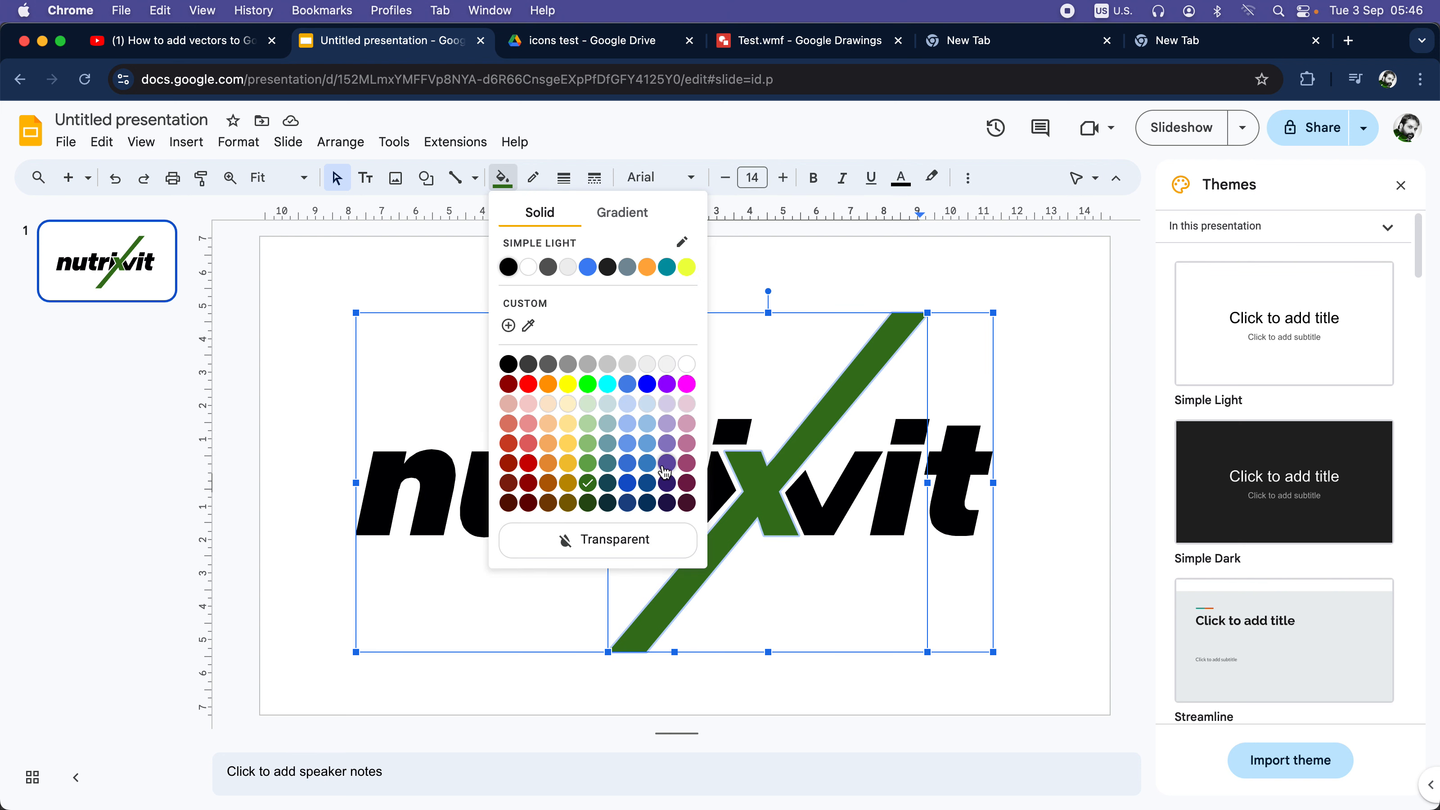
pyautogui.click(687, 462)
pyautogui.click(1060, 461)
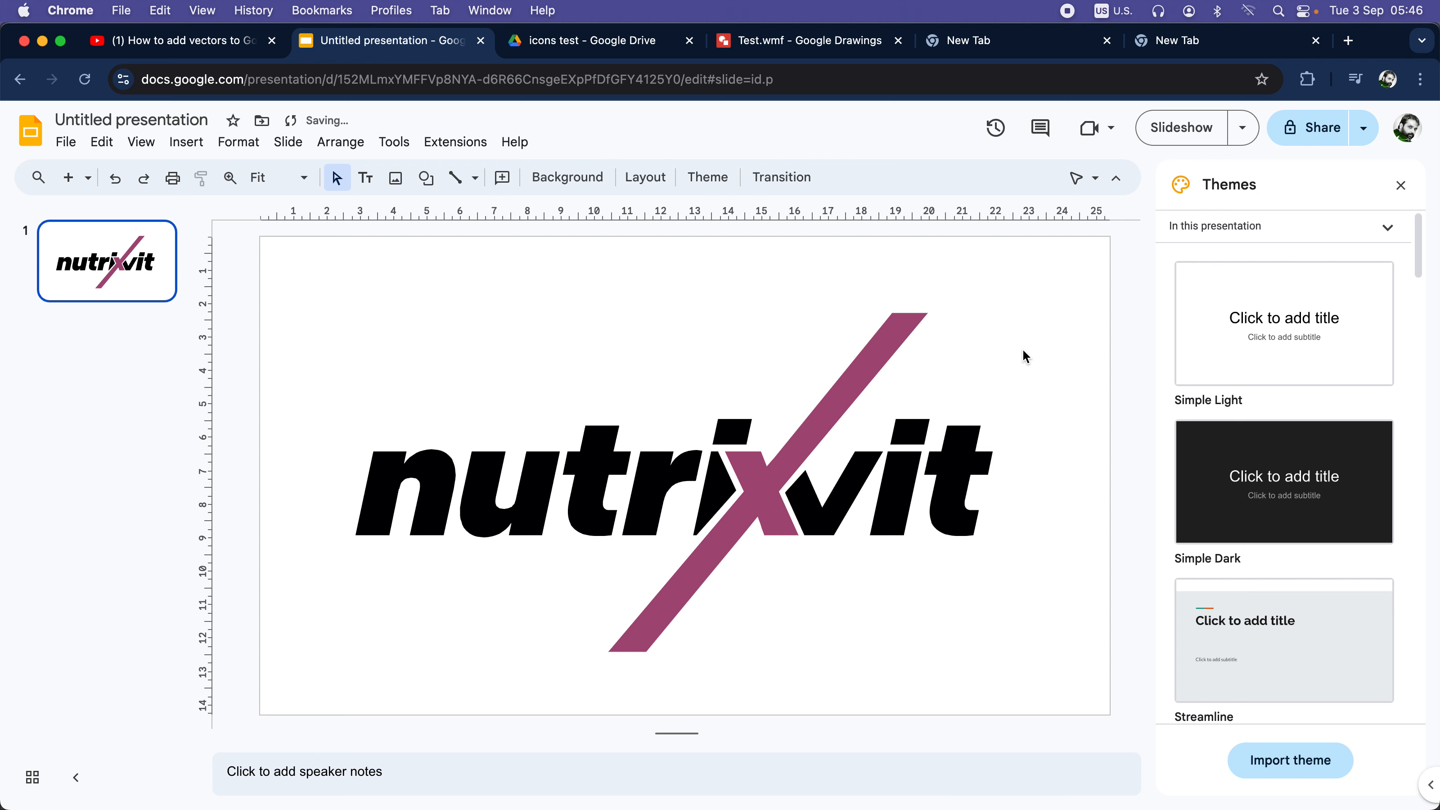